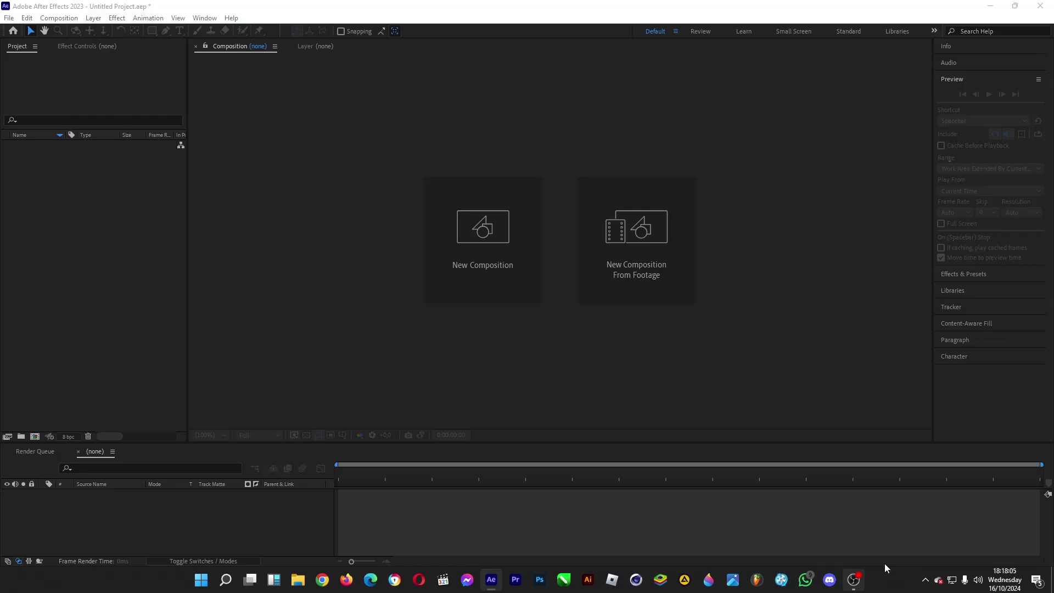
- Create a 1920x1080, 30 fps, 15-second composition and add a white solid at the composition size
left_click(508, 215)
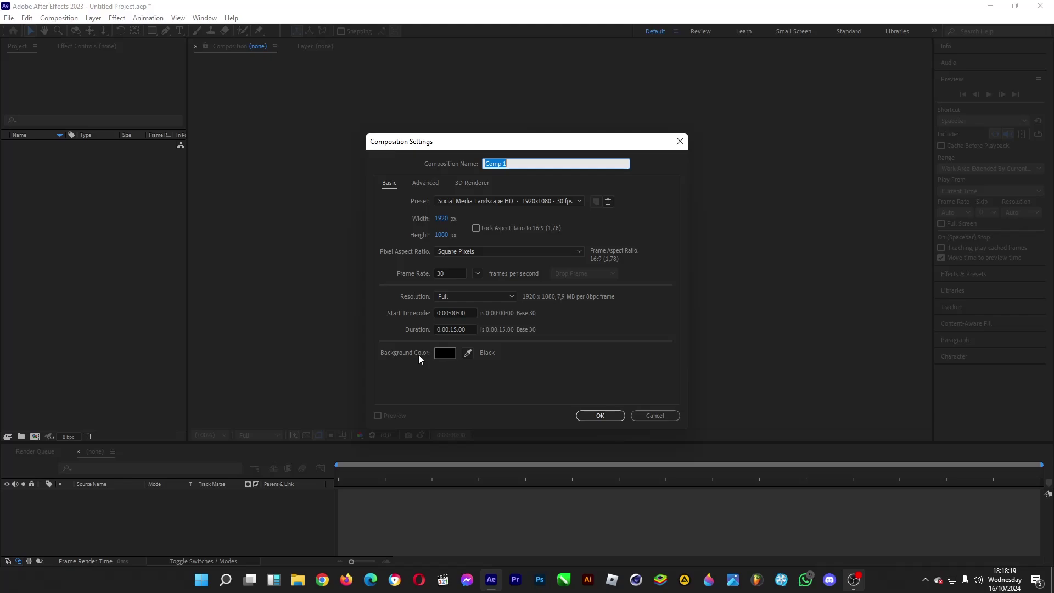
left_click(594, 416)
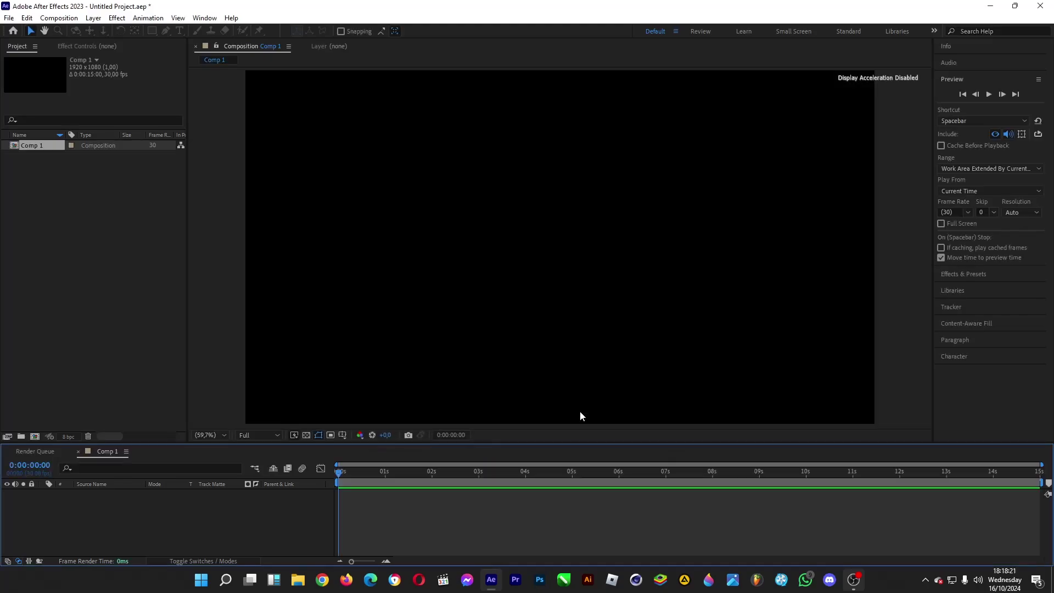
right_click(272, 514)
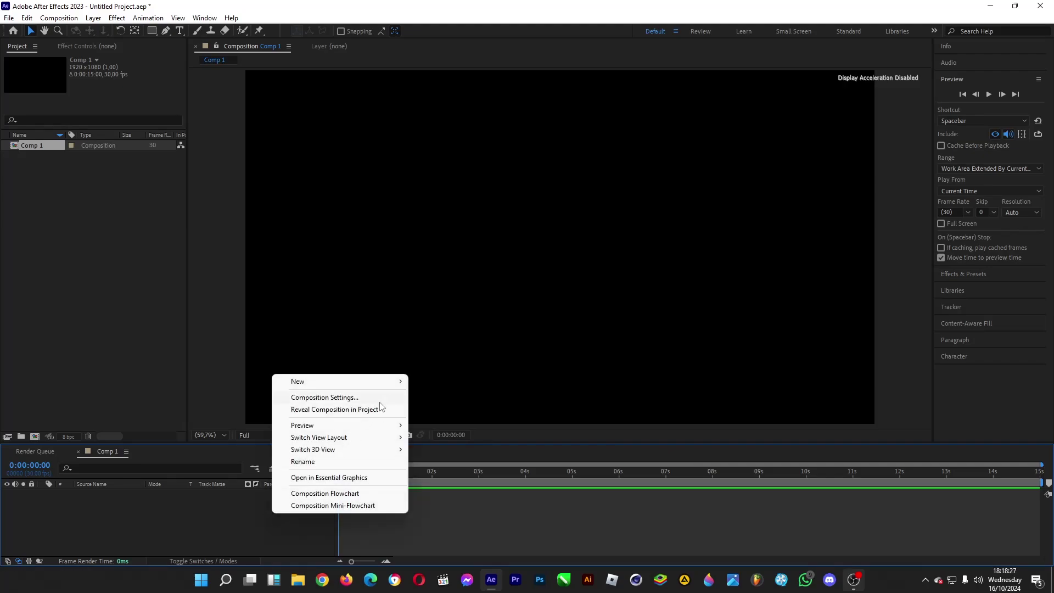
mouse_move(394, 382)
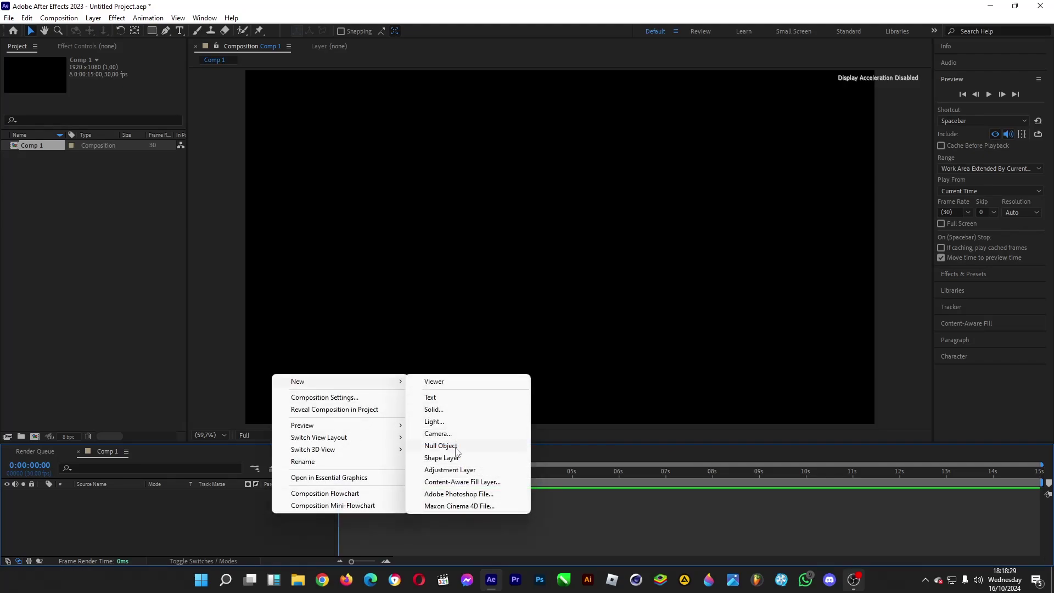
left_click(446, 410)
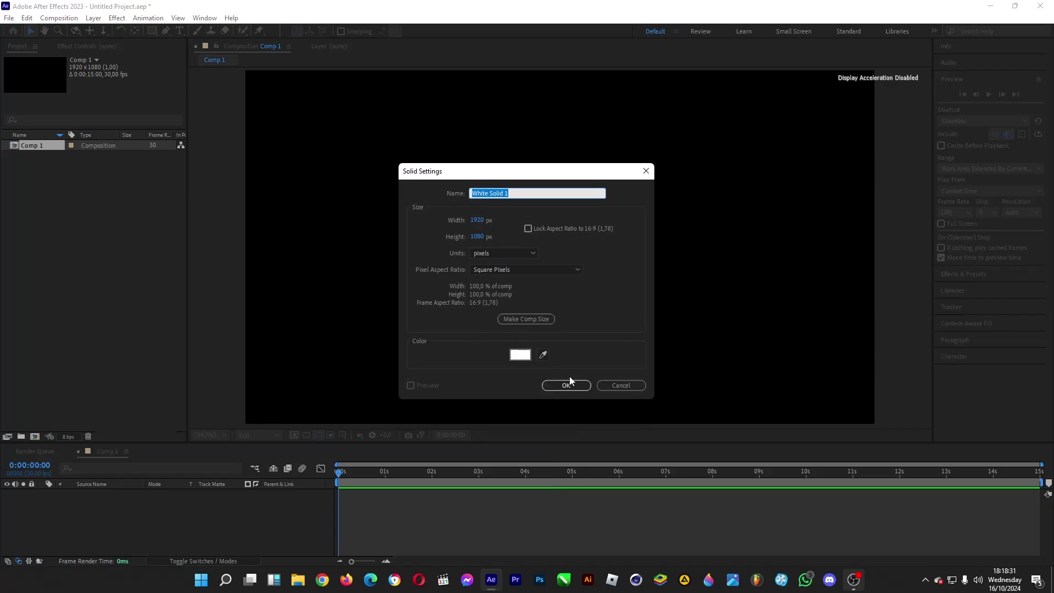
left_click(567, 385)
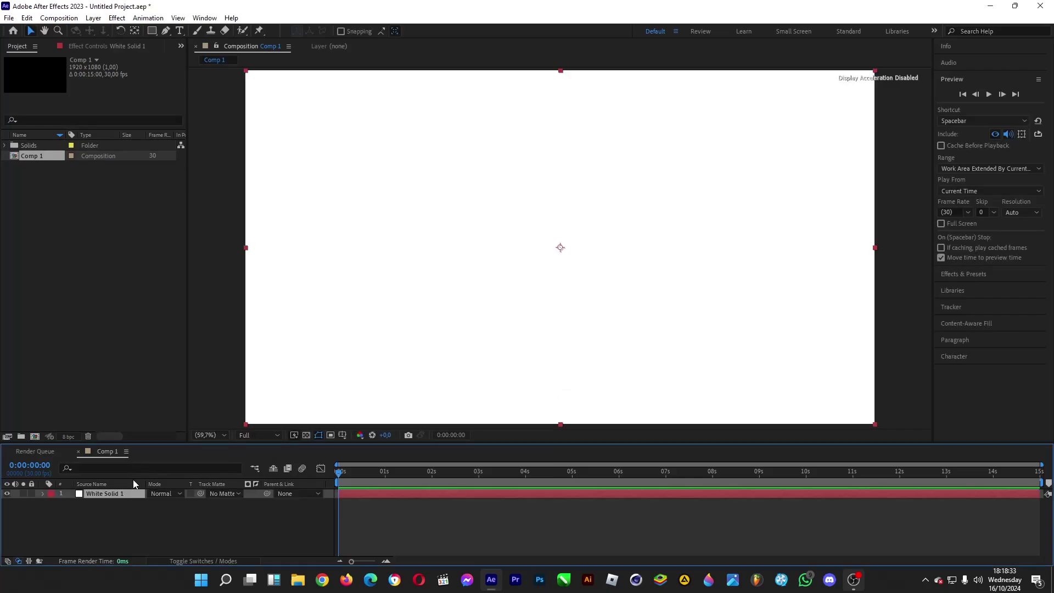
- Apply the CC Ball Action effect to the white solid
left_click(109, 20)
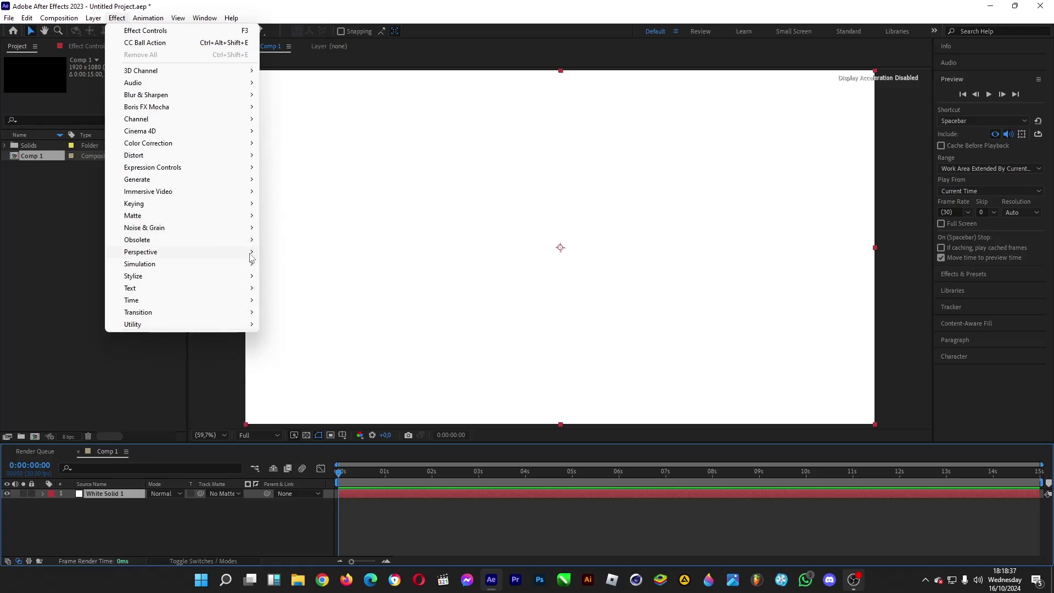
mouse_move(252, 265)
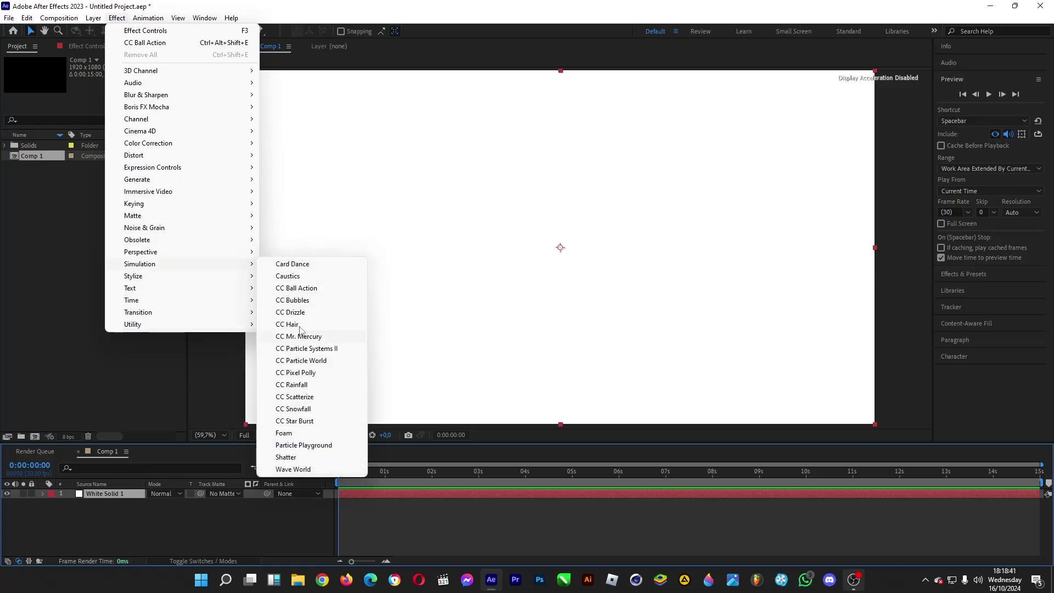
left_click(303, 288)
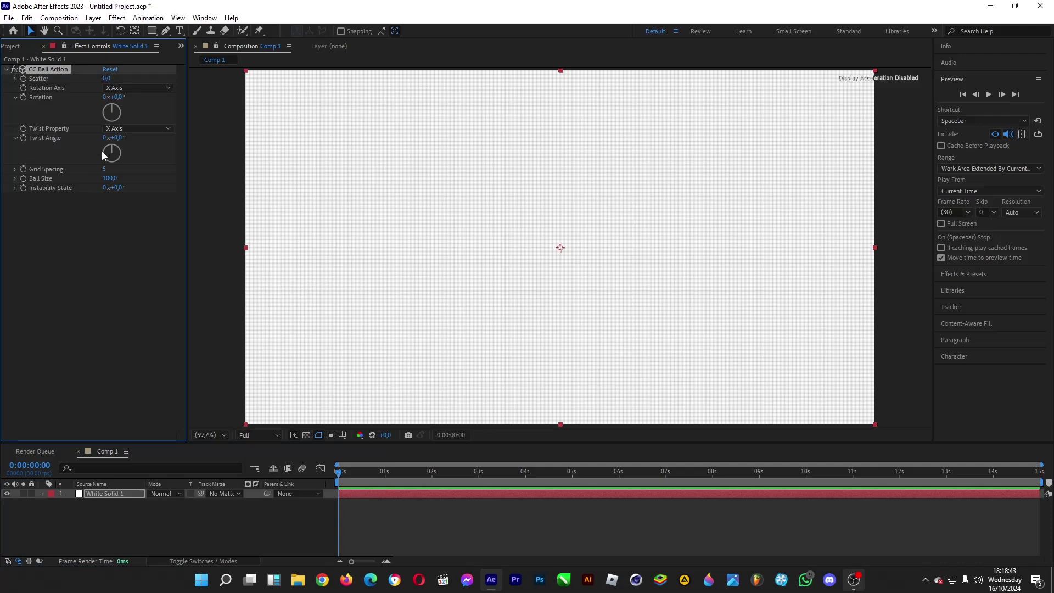
- Set the CC Ball Action grid spacing to 13, scatter to 447 and ball size to 10
left_click_drag(112, 182, 85, 181)
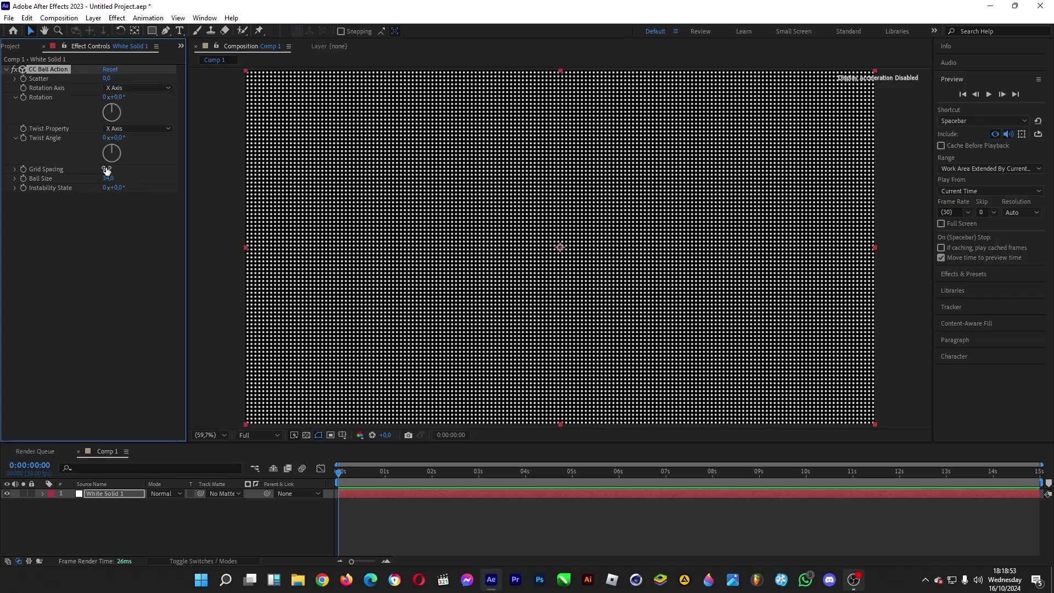
left_click_drag(107, 170, 110, 168)
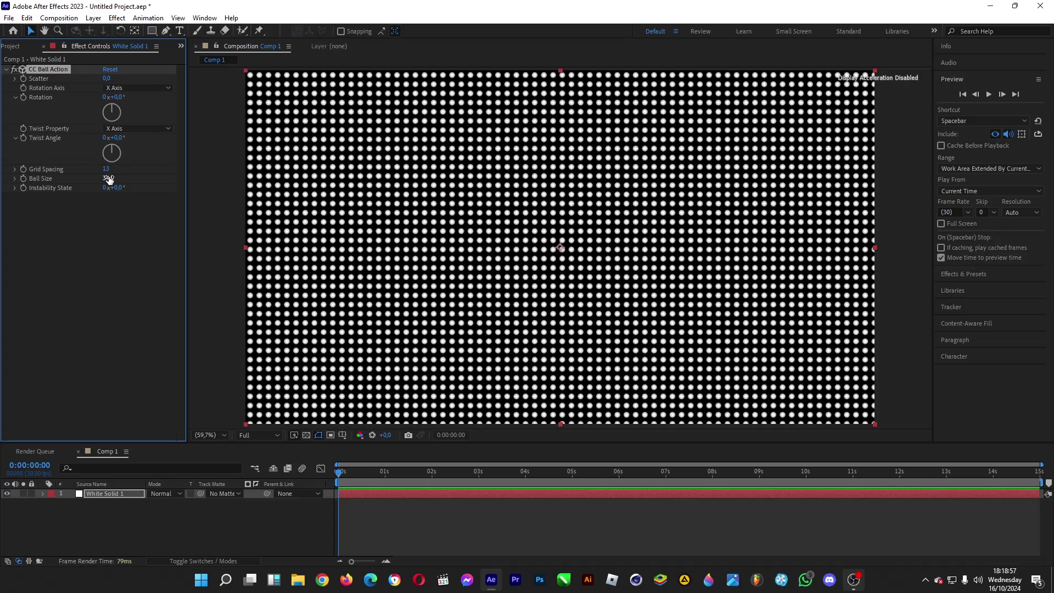
left_click_drag(107, 179, 100, 179)
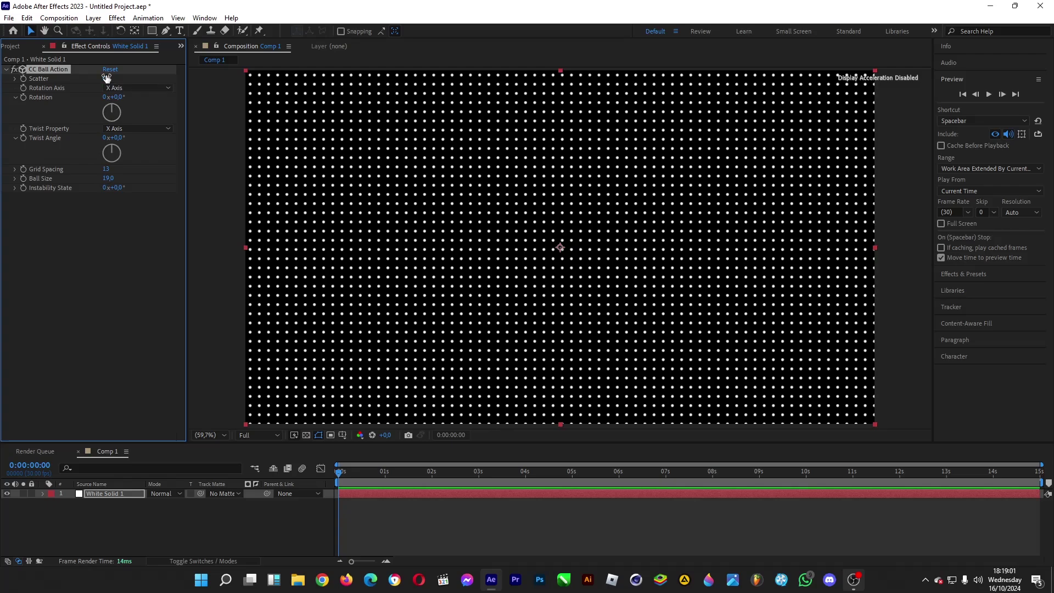
left_click_drag(110, 80, 291, 113)
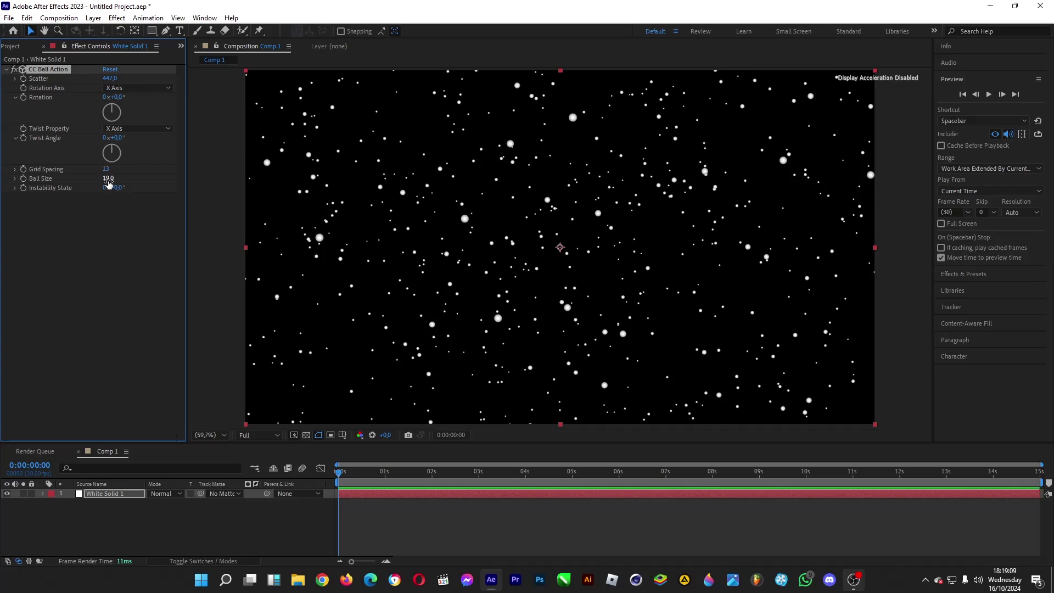
left_click_drag(107, 181, 105, 180)
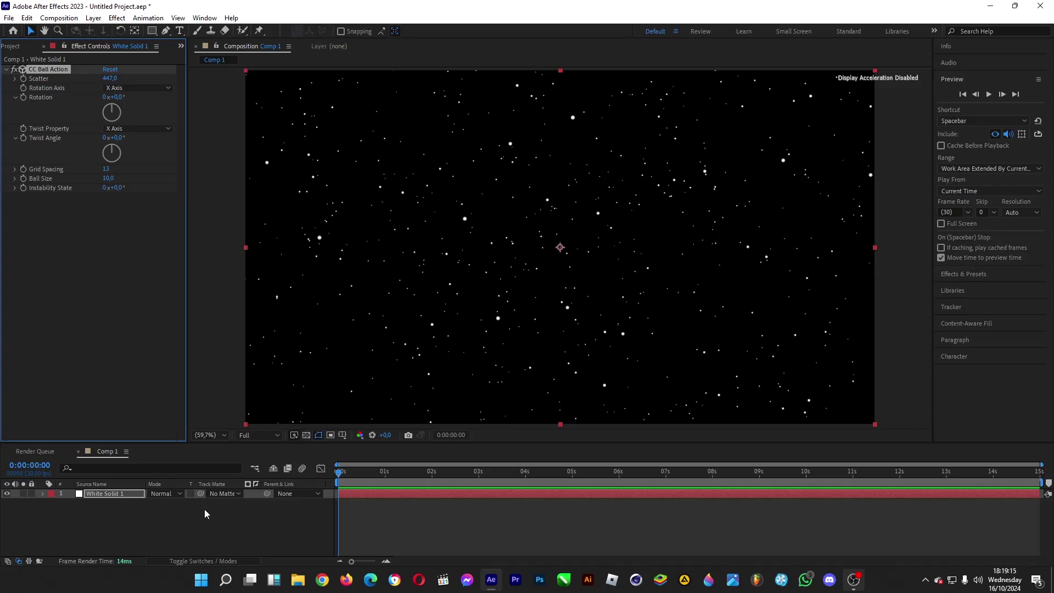
- Add a new camera layer with the default settings to the composition
right_click(239, 522)
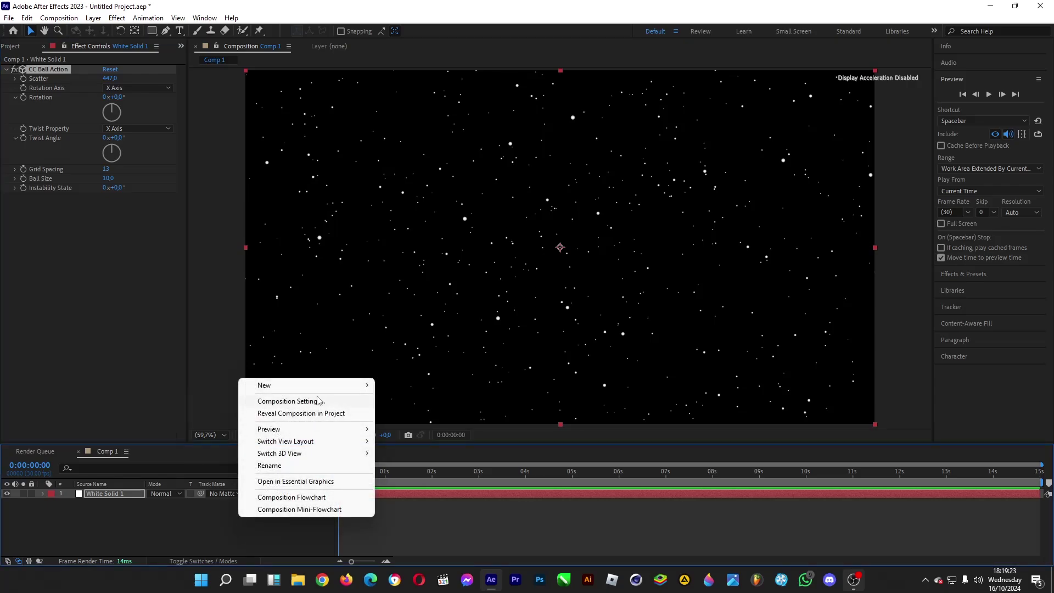
mouse_move(326, 386)
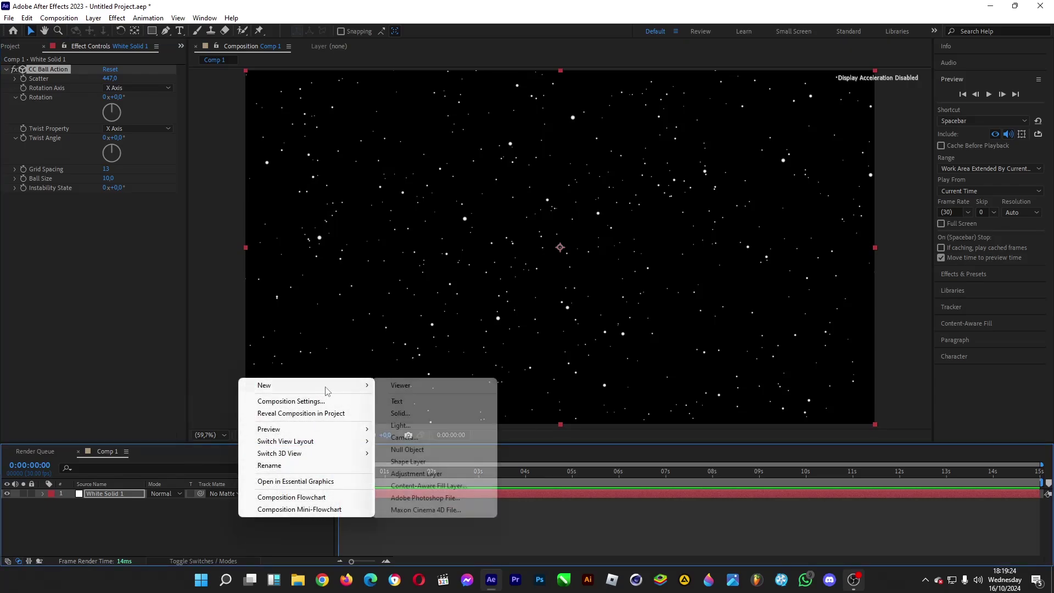
left_click(413, 438)
left_click(637, 407)
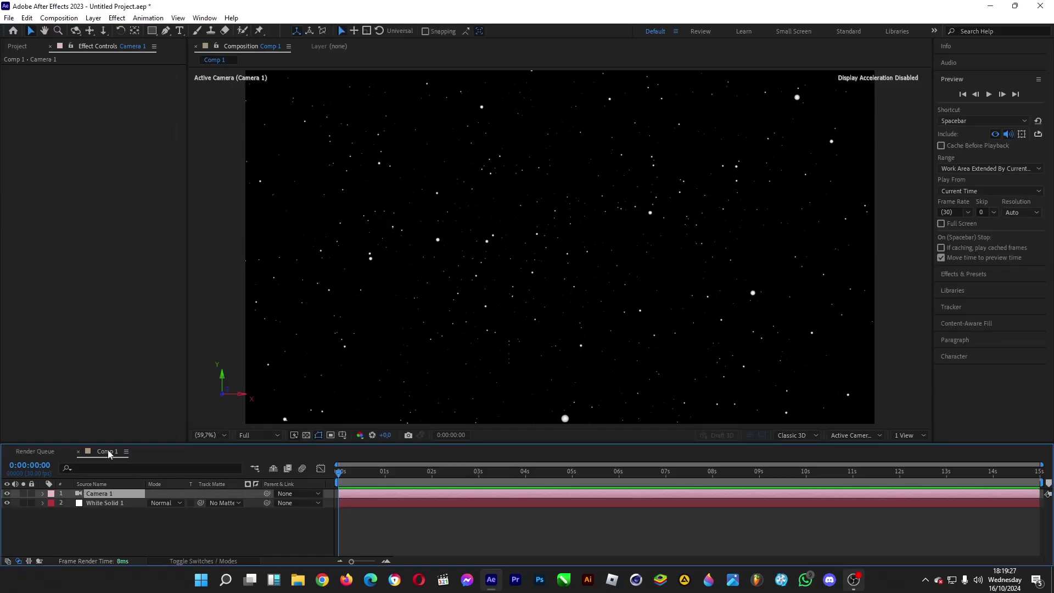
- Pull the camera back by setting its Z position to -2216
left_click(44, 493)
left_click(53, 502)
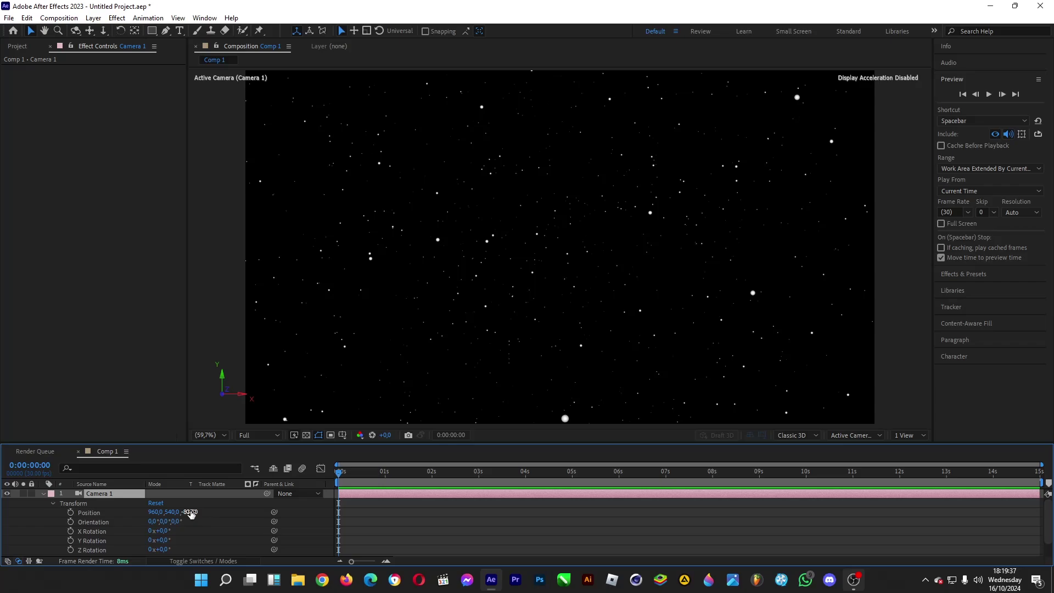
left_click_drag(191, 513, 3, 565)
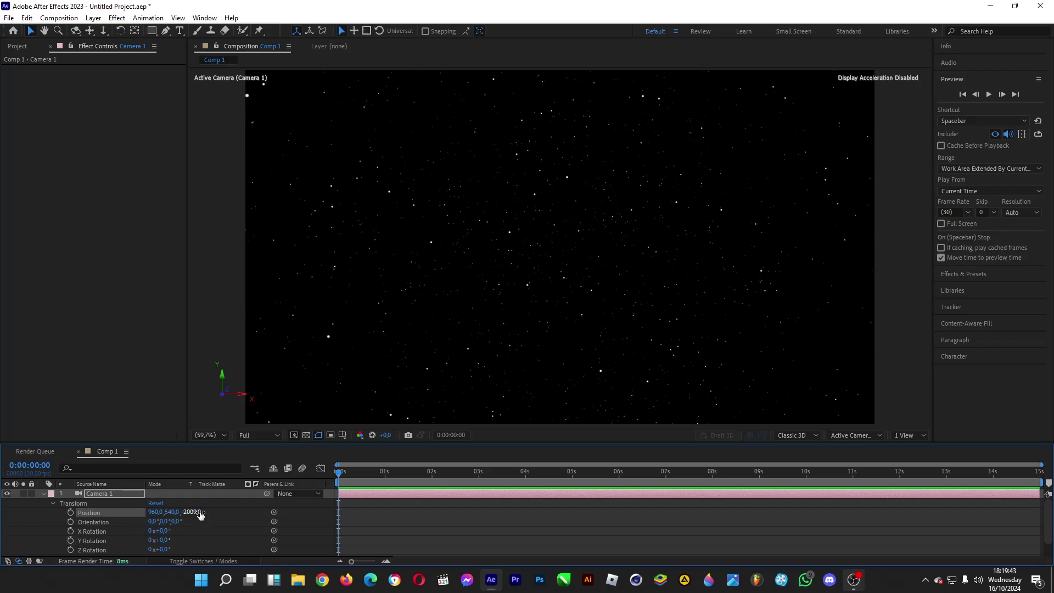
left_click_drag(201, 514, 81, 512)
- Set the ball size of the white solid's CC Ball Action effect to 19
left_click(45, 492)
left_click(101, 501)
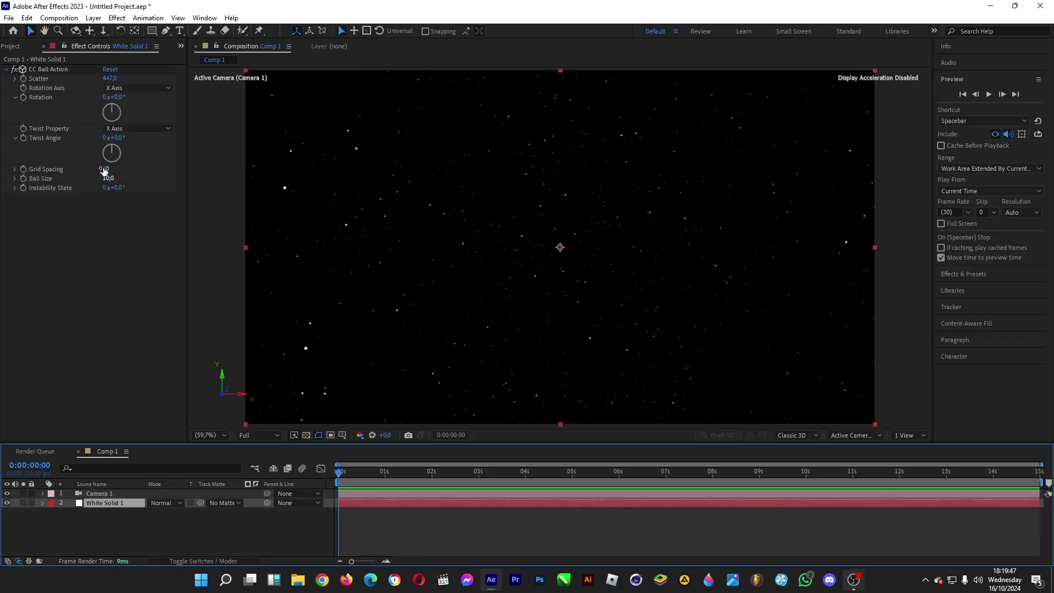
left_click_drag(104, 171, 117, 183)
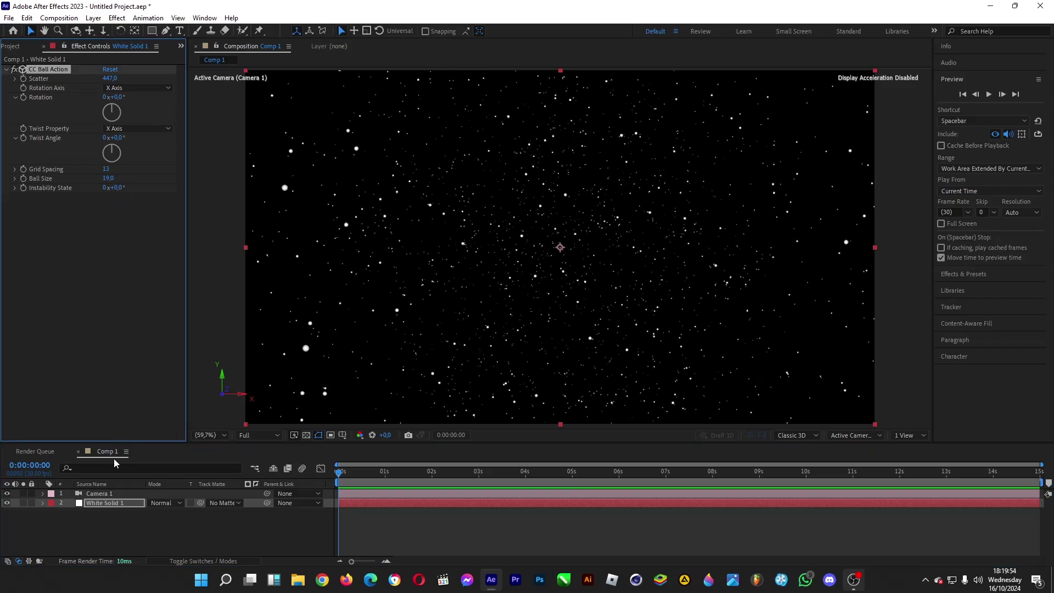
- Animate the camera's Position with keyframes at 0:00:00:00 and 0:00:14:29, moving it forward along Z through the particles
left_click(43, 493)
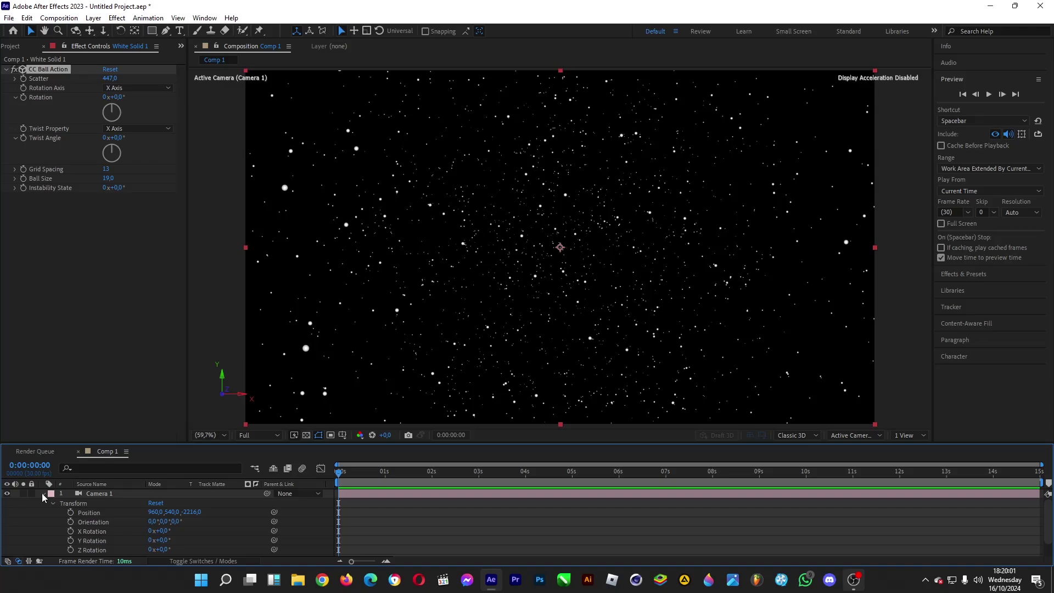
left_click(71, 512)
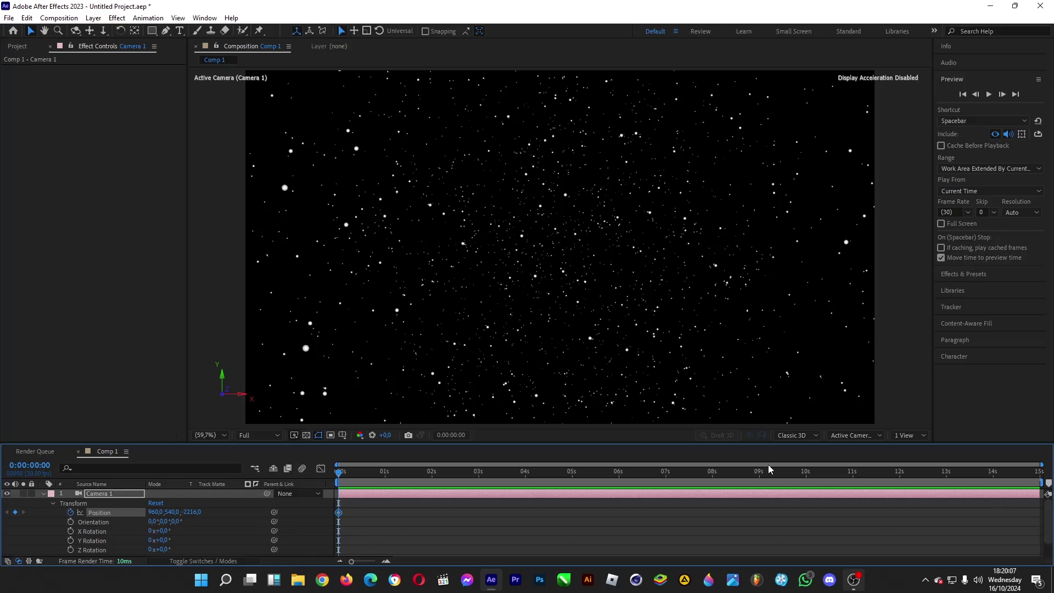
left_click_drag(437, 477, 1046, 480)
left_click_drag(191, 514, 471, 516)
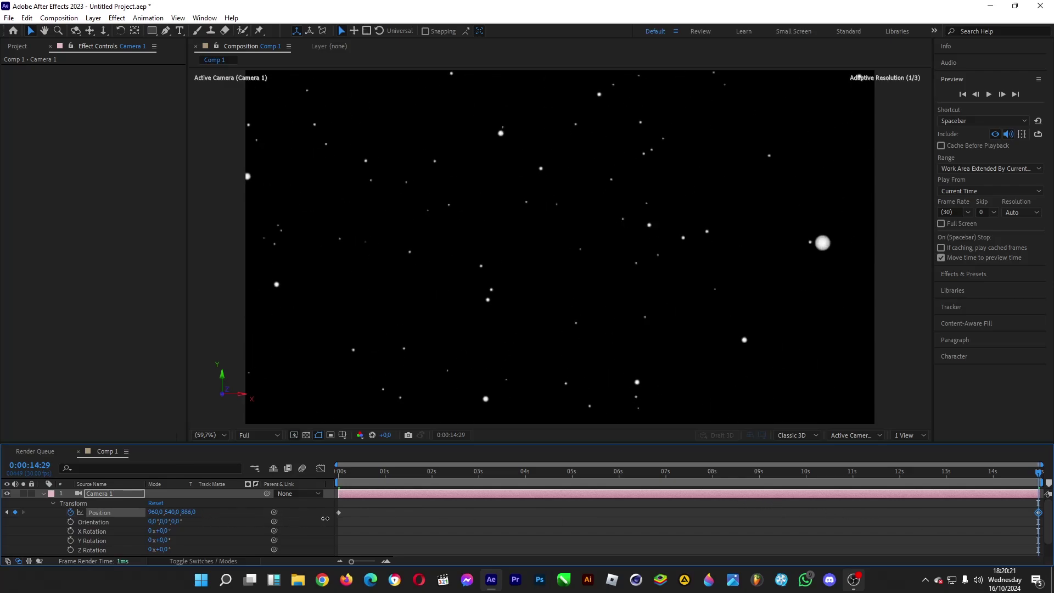
- Preview the camera fly-through from the beginning of the composition
left_click(315, 480)
key("Home")
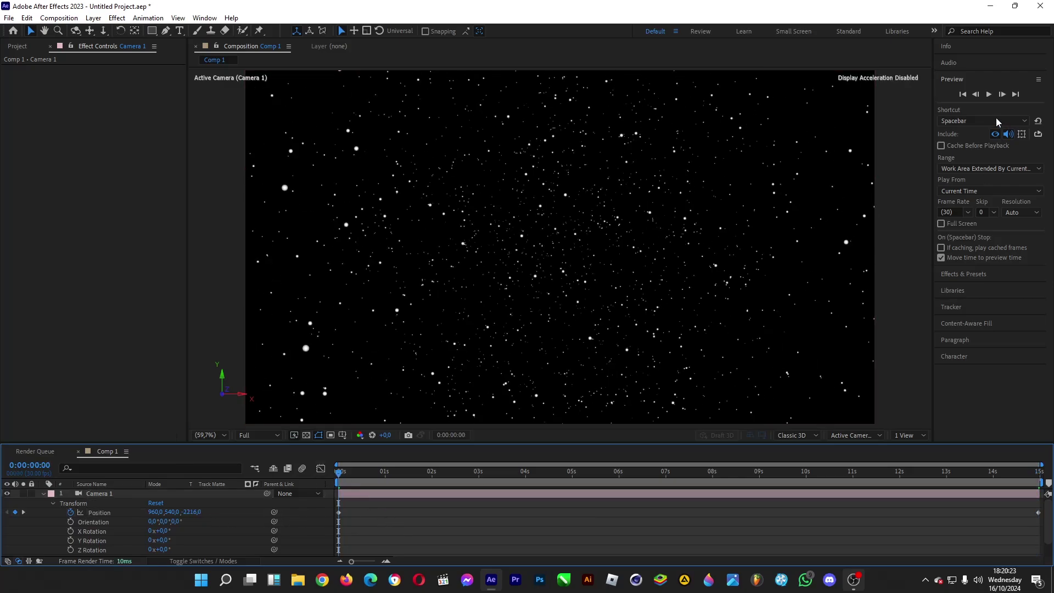
left_click(989, 95)
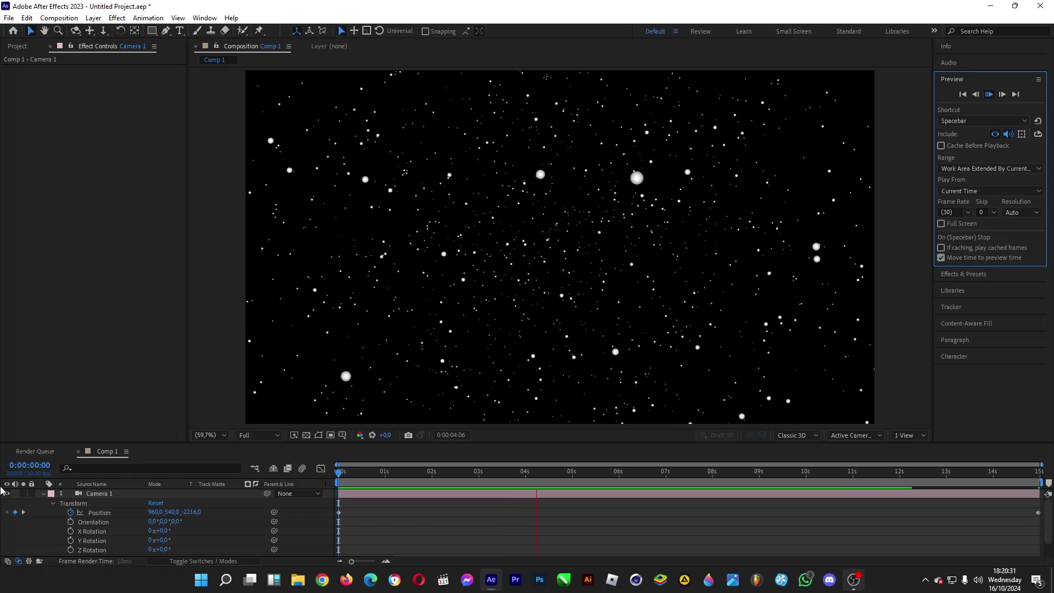
key("space")
- Pre-compose the camera and white solid layers, moving all attributes into the new composition
left_click(43, 493)
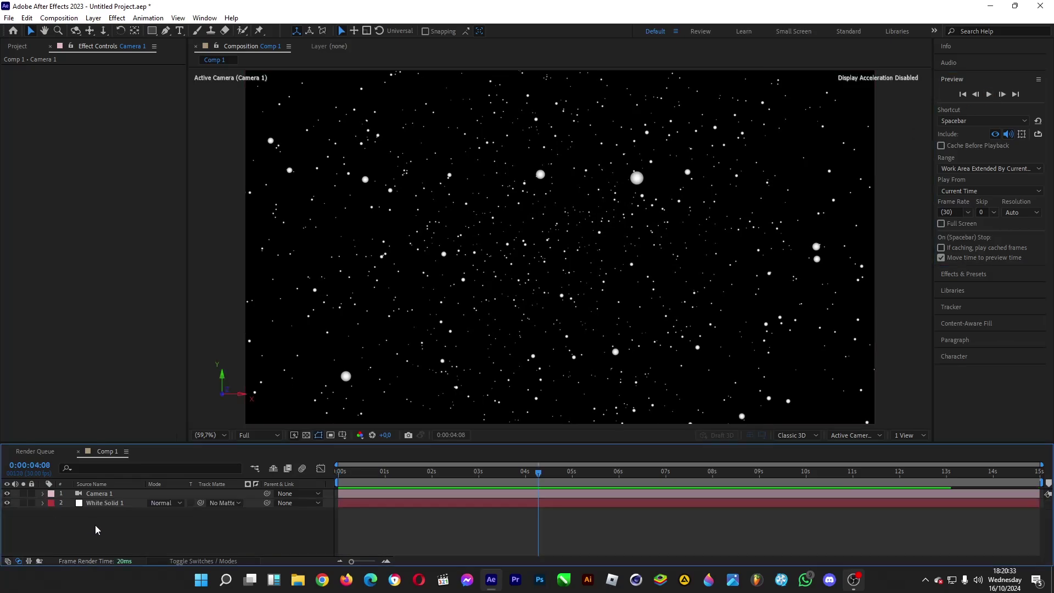
left_click_drag(99, 519, 108, 497)
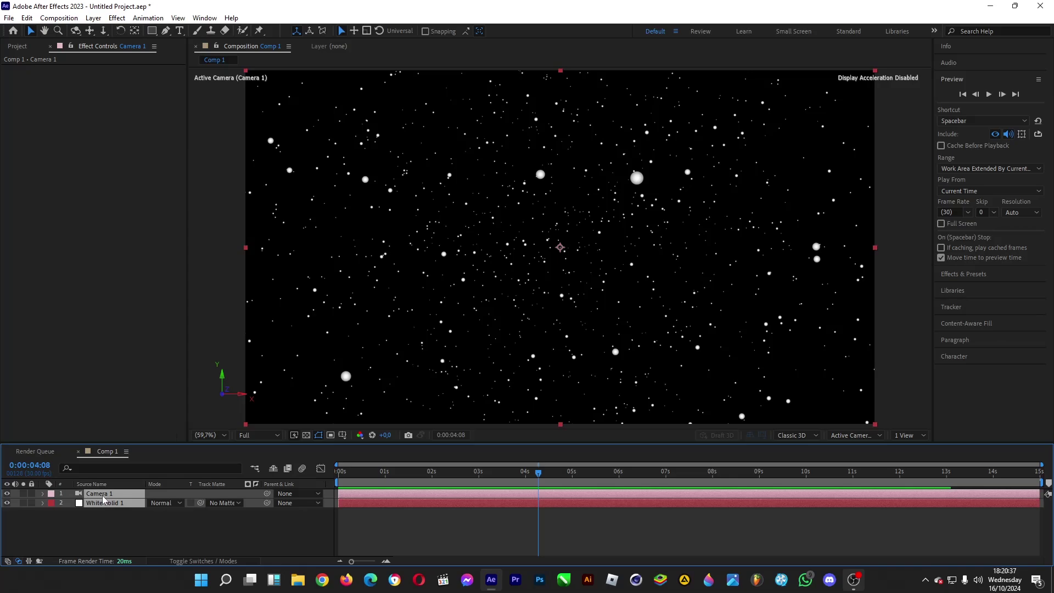
right_click(101, 497)
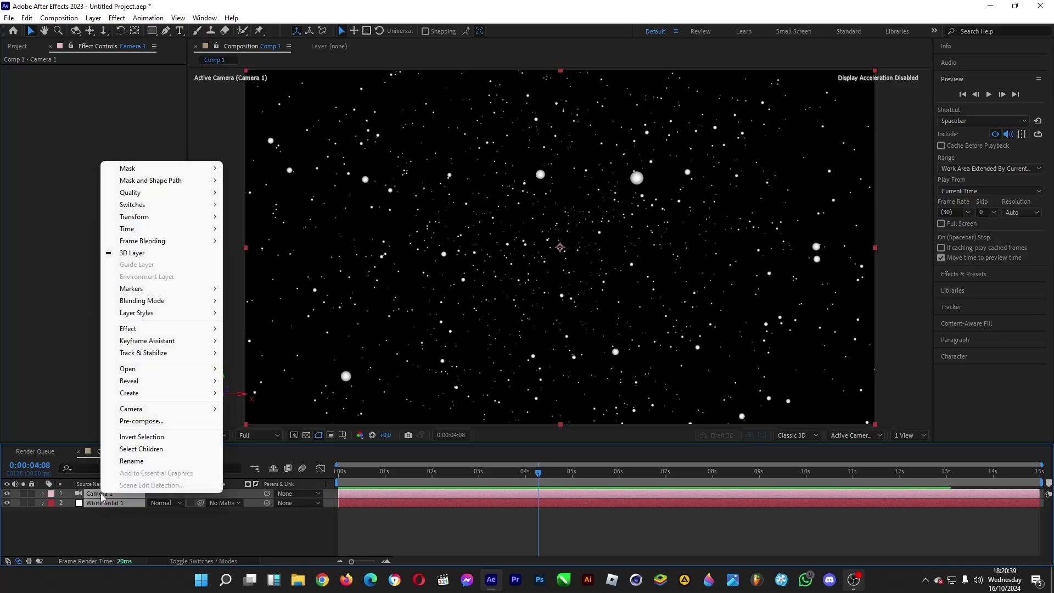
left_click(208, 420)
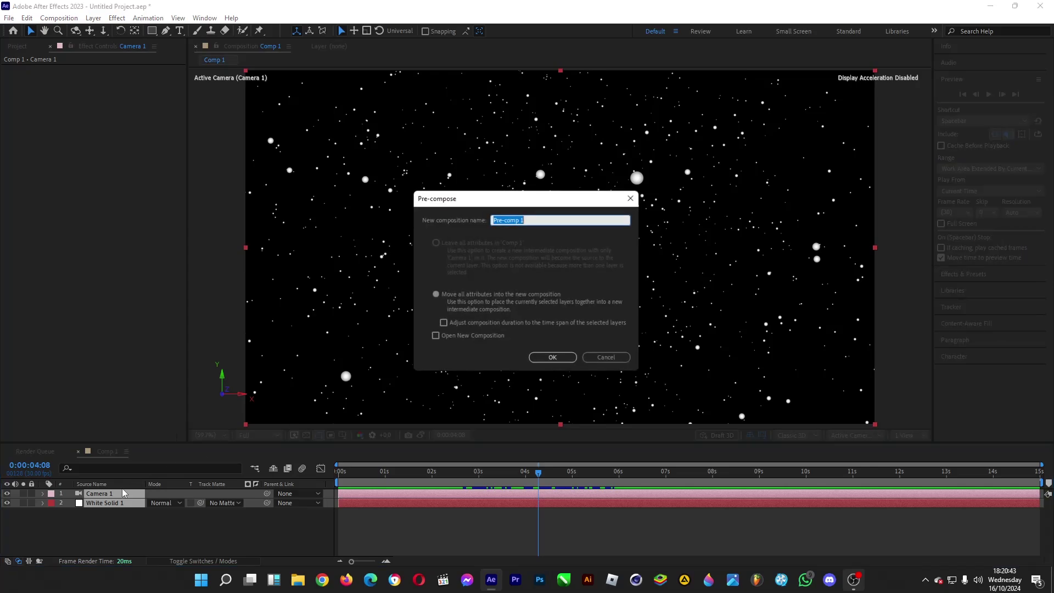
left_click(553, 357)
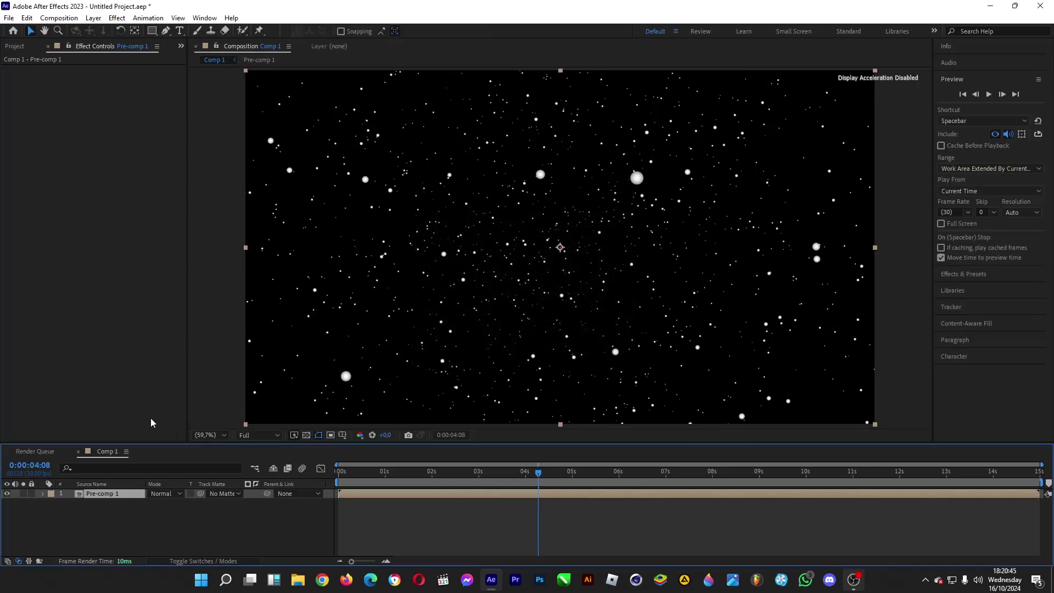
- Apply the Echo effect to the pre-composed layer and go to 0:00:02:01 in the timeline
left_click_drag(365, 472, 330, 474)
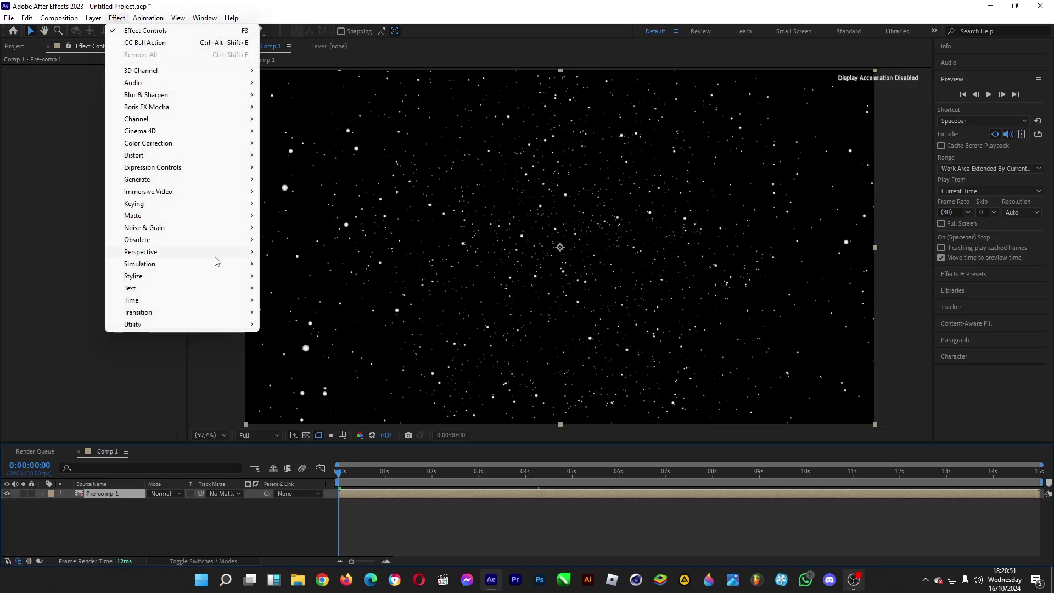
mouse_move(237, 303)
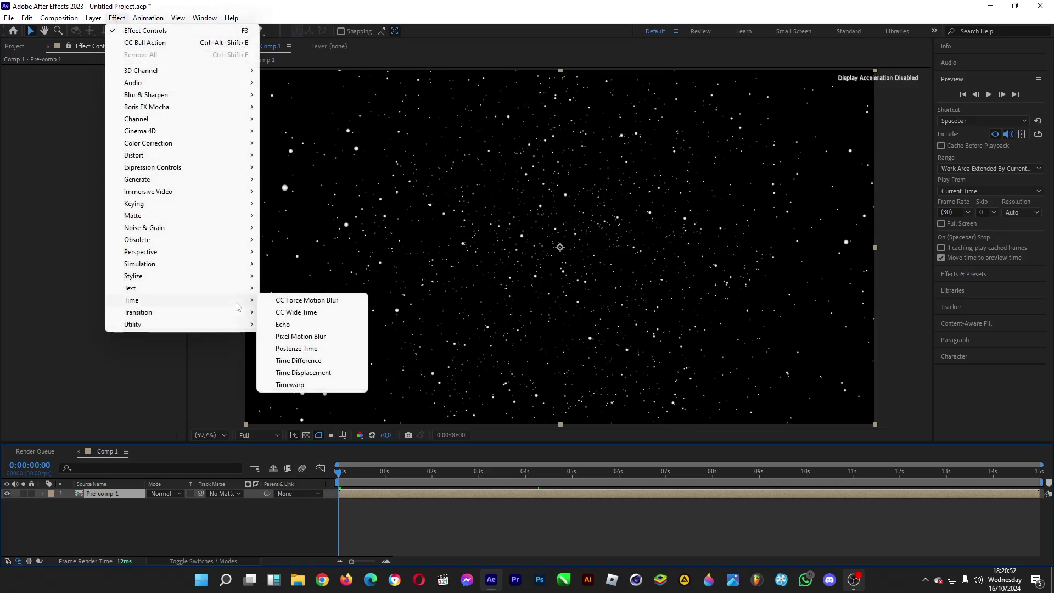
left_click(282, 324)
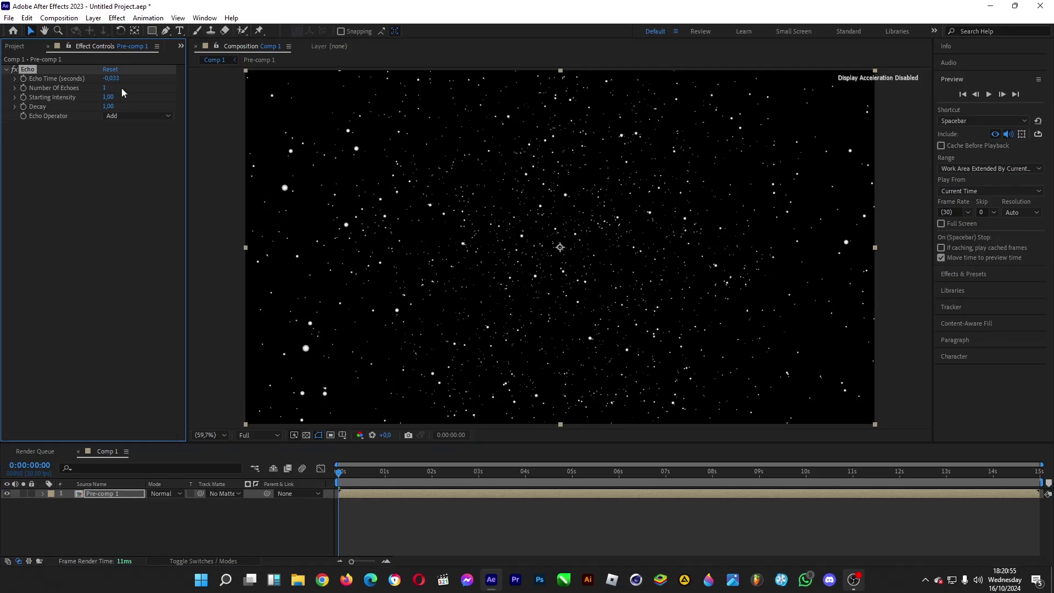
left_click(433, 481)
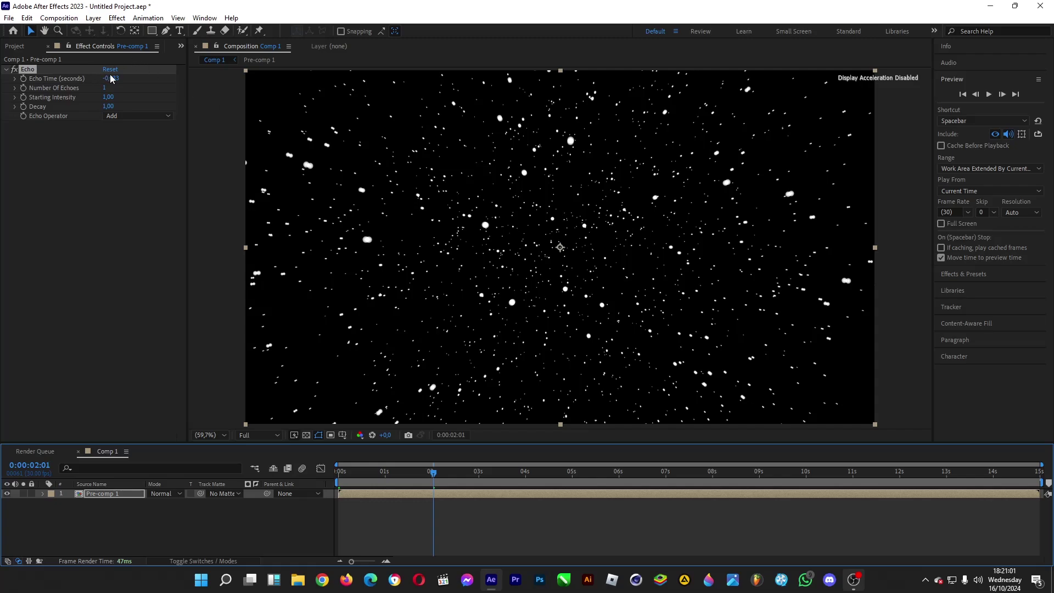
- Set the Echo effect's Number Of Echoes to 57 to stretch the stars into trails
mouse_move(109, 78)
left_mouse_down()
mouse_move(100, 84)
mouse_move(115, 84)
left_mouse_up()
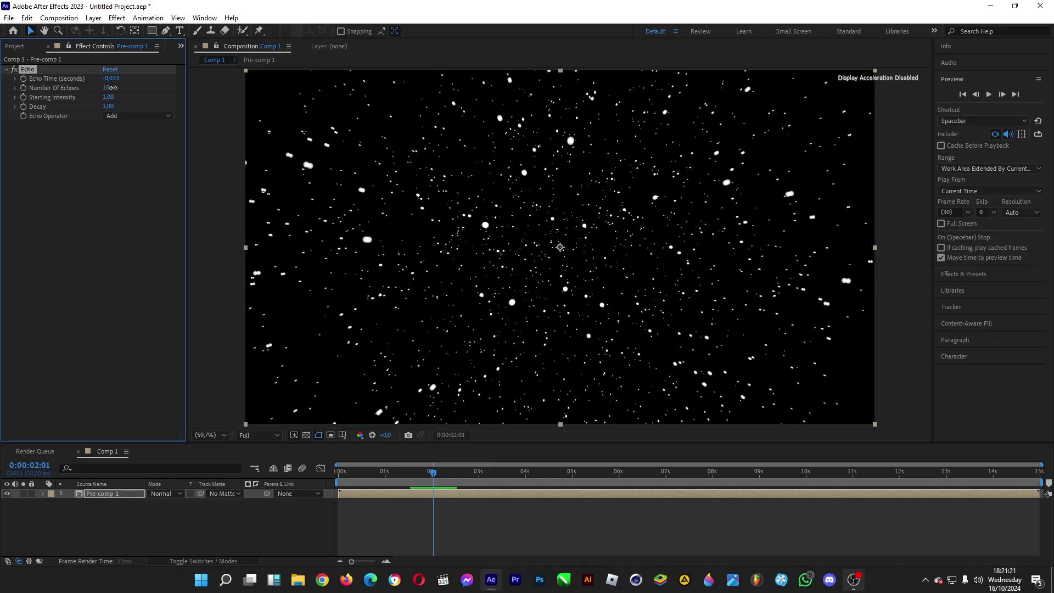
left_click_drag(113, 88, 144, 97)
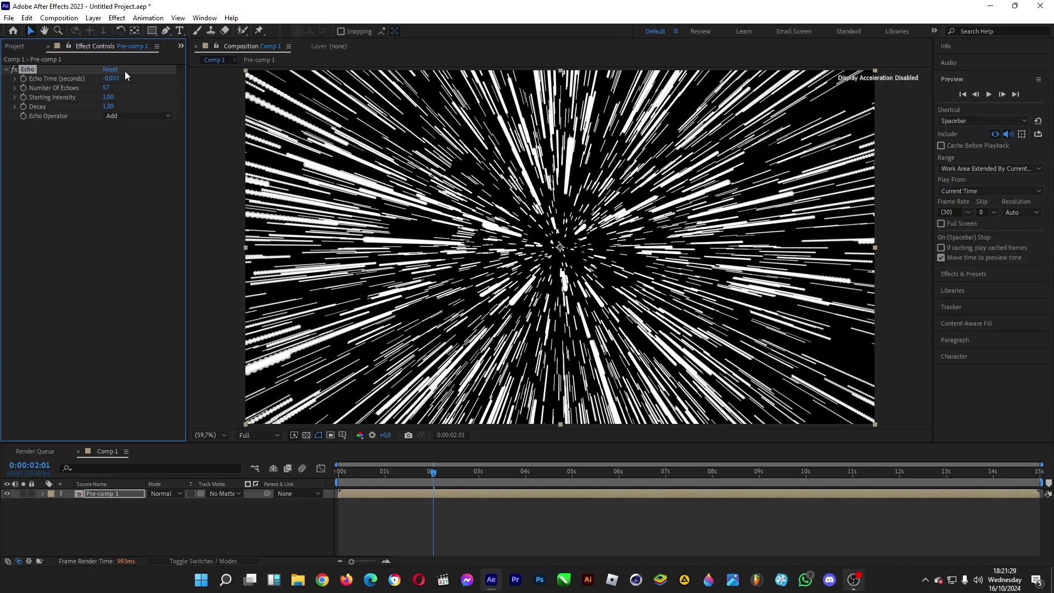
- In Pre-comp 1, set the white solid's CC Ball Action Ball Size to 12,0 and return to Comp 1
left_click(15, 49)
double_click(48, 154)
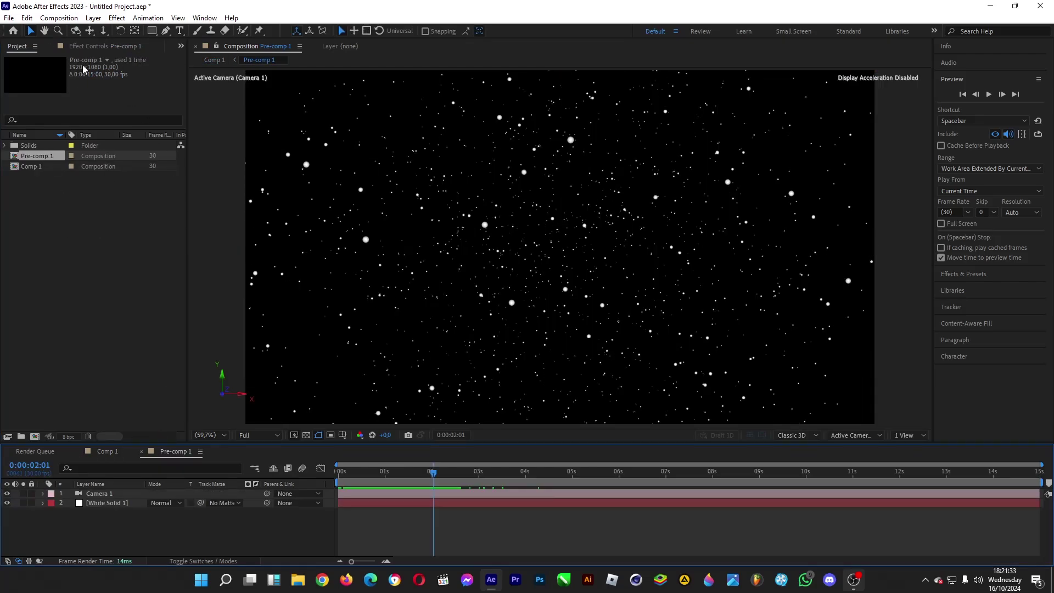
left_click(84, 49)
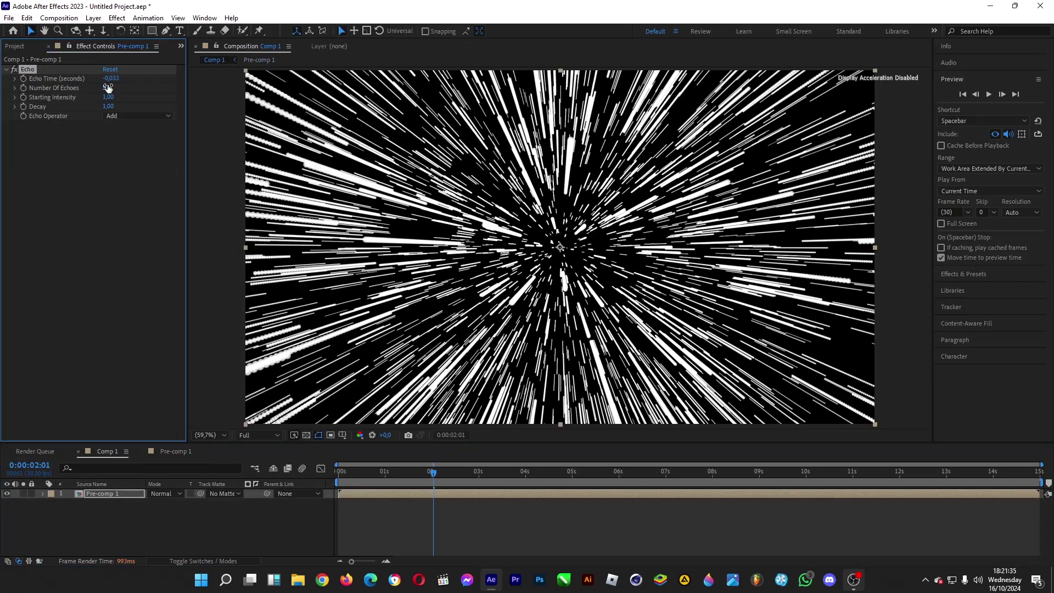
left_click(157, 448)
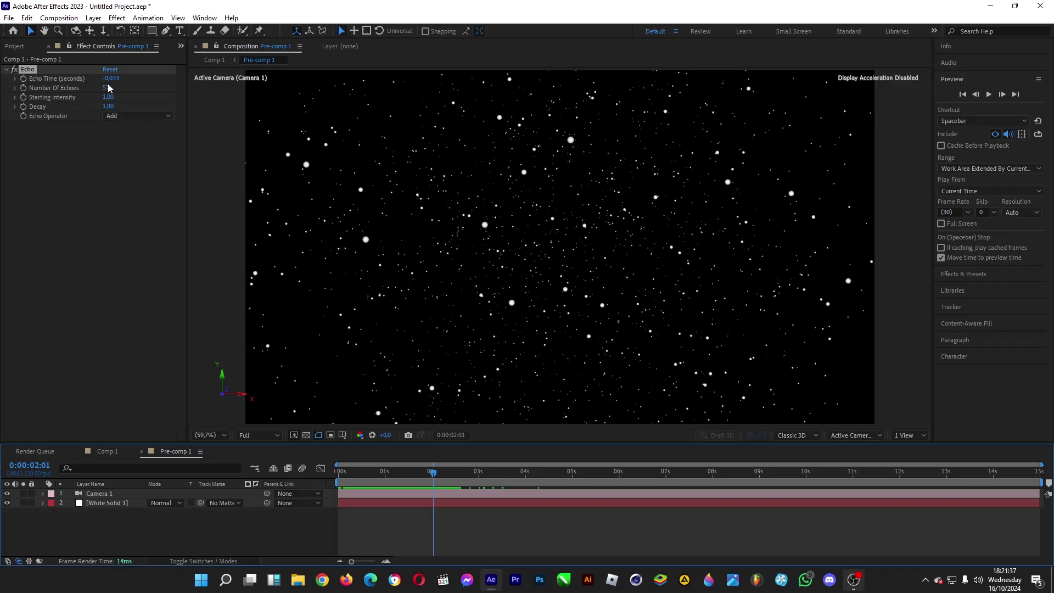
left_click(107, 450)
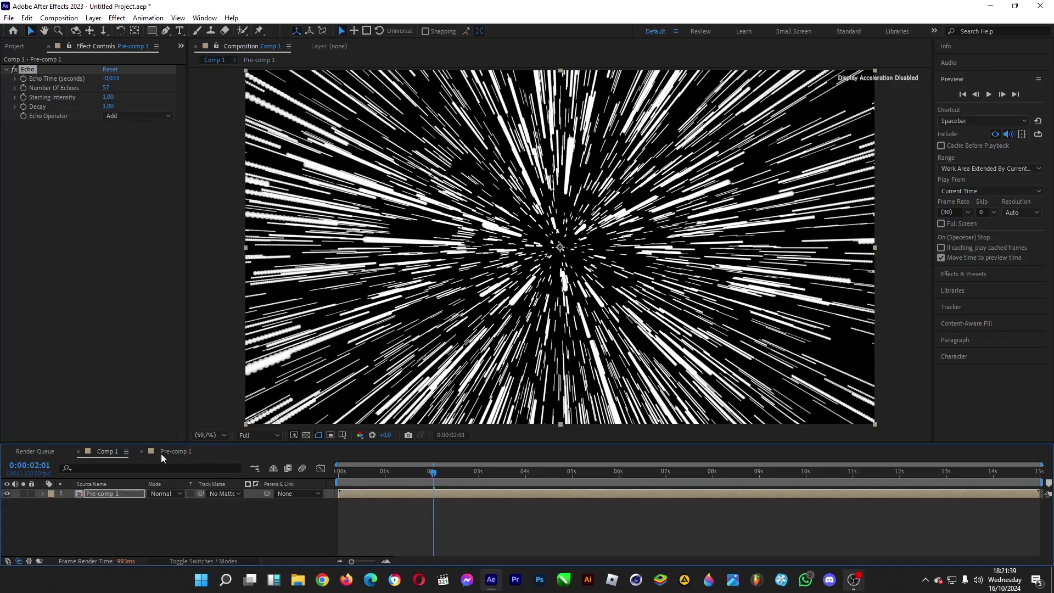
left_click(160, 454)
left_click(115, 503)
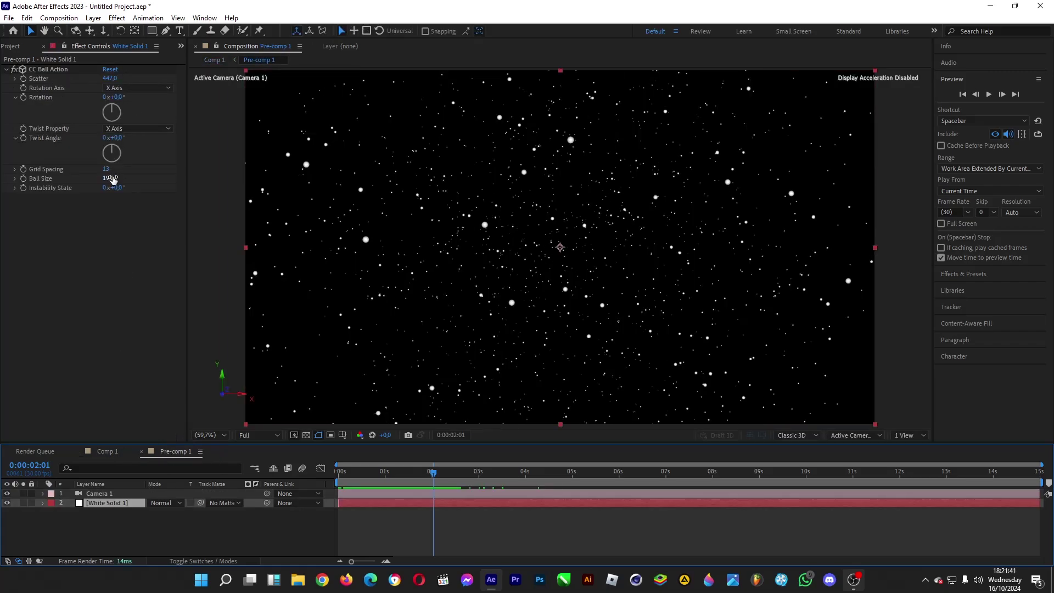
left_click_drag(104, 178, 105, 179)
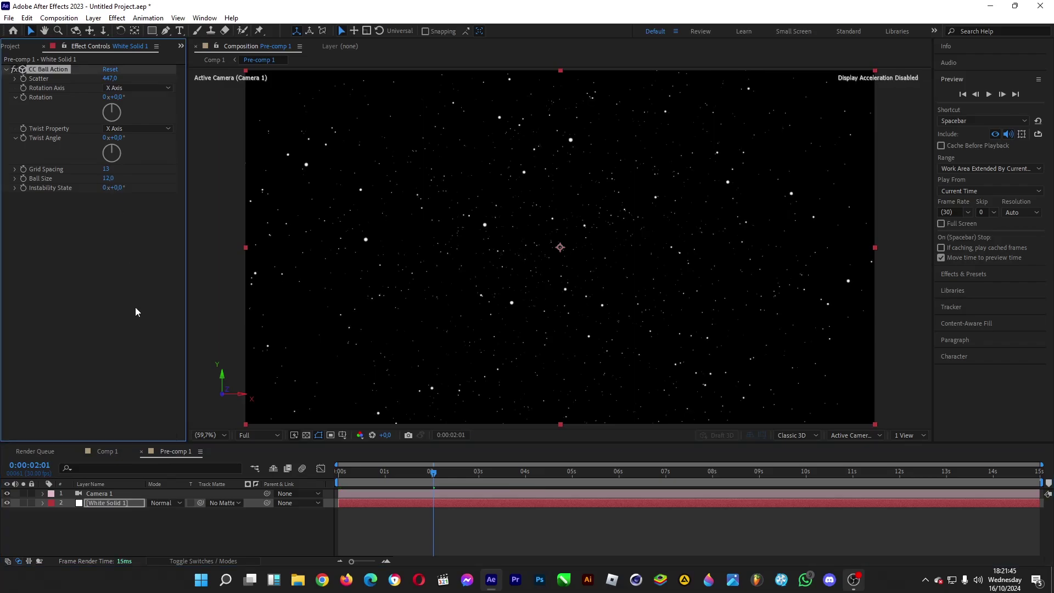
left_click(114, 449)
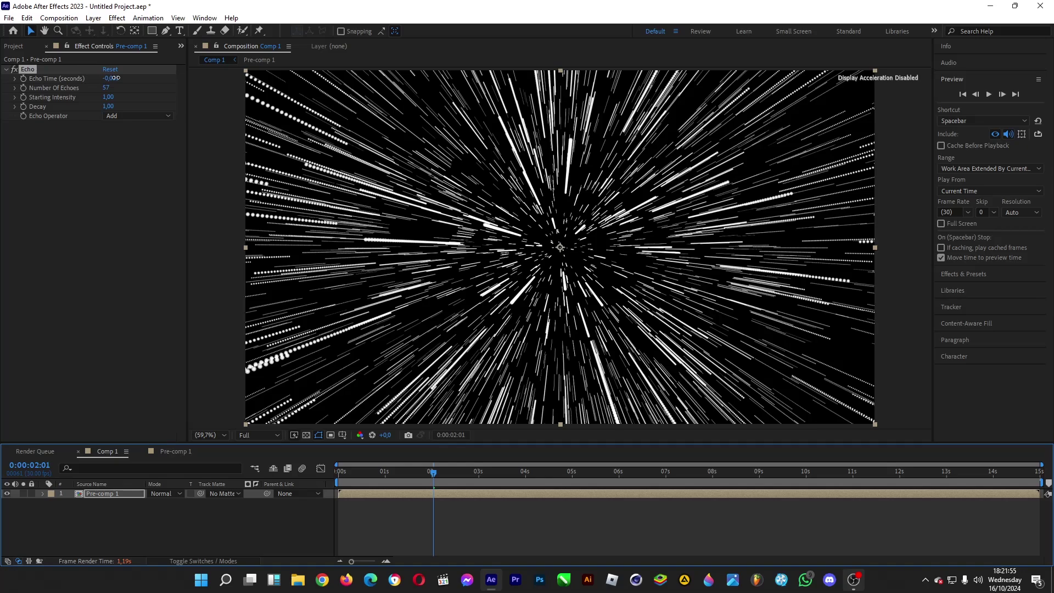
- Set the Echo Time of the pre-composed layer to -0,020 seconds
left_click_drag(117, 78, 117, 78)
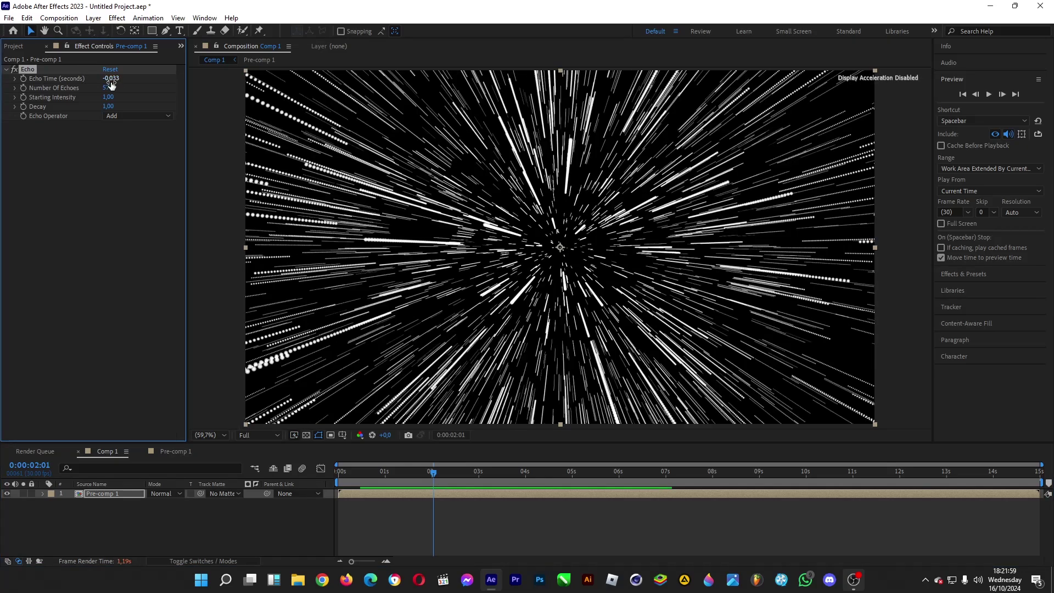
left_click(108, 78)
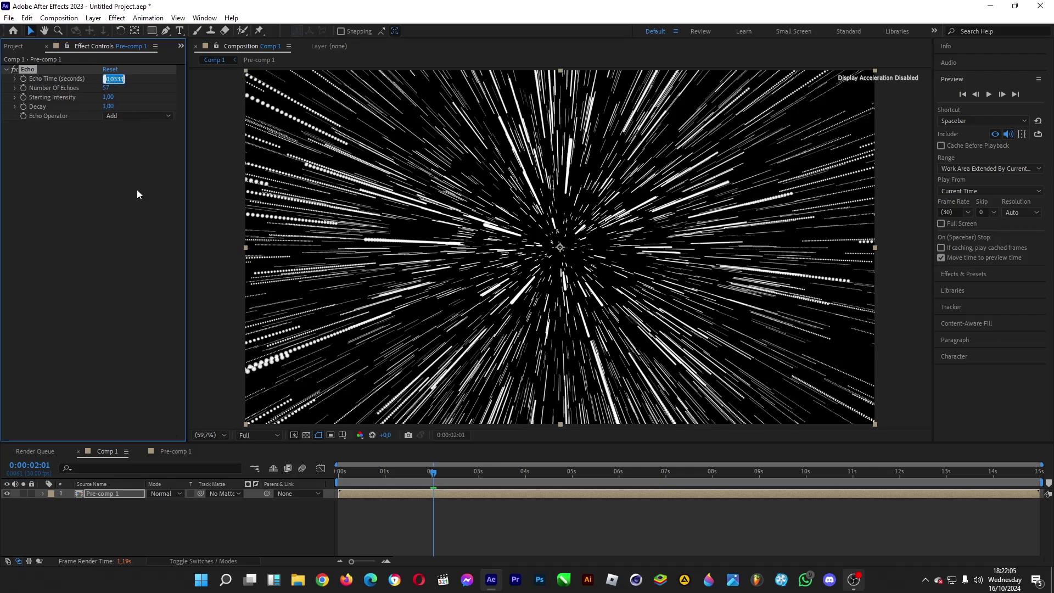
key("BackSpace")
type("-0.03")
key("Return")
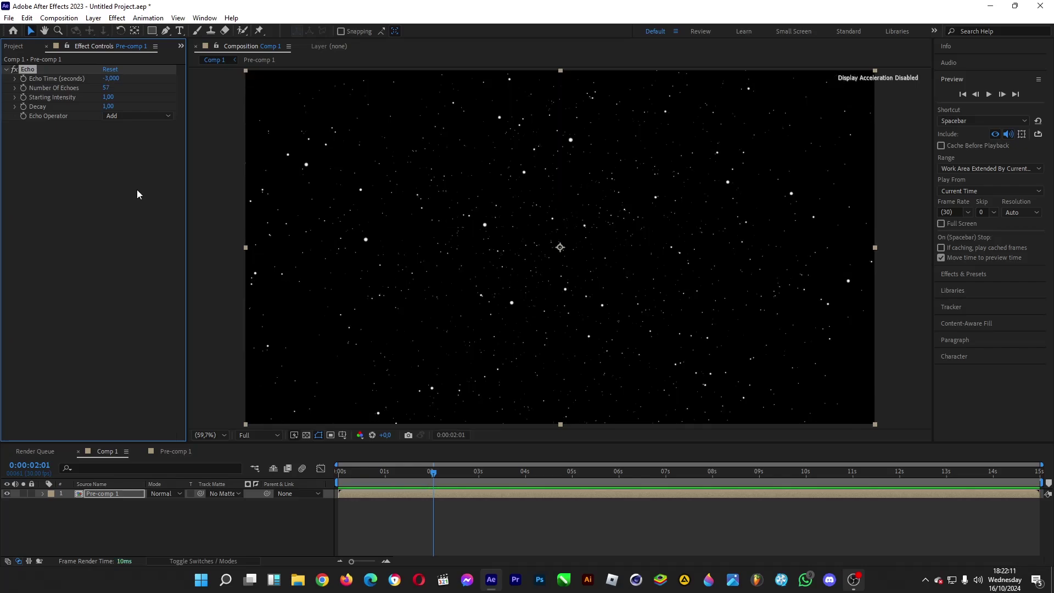
left_click_drag(113, 78, 118, 83)
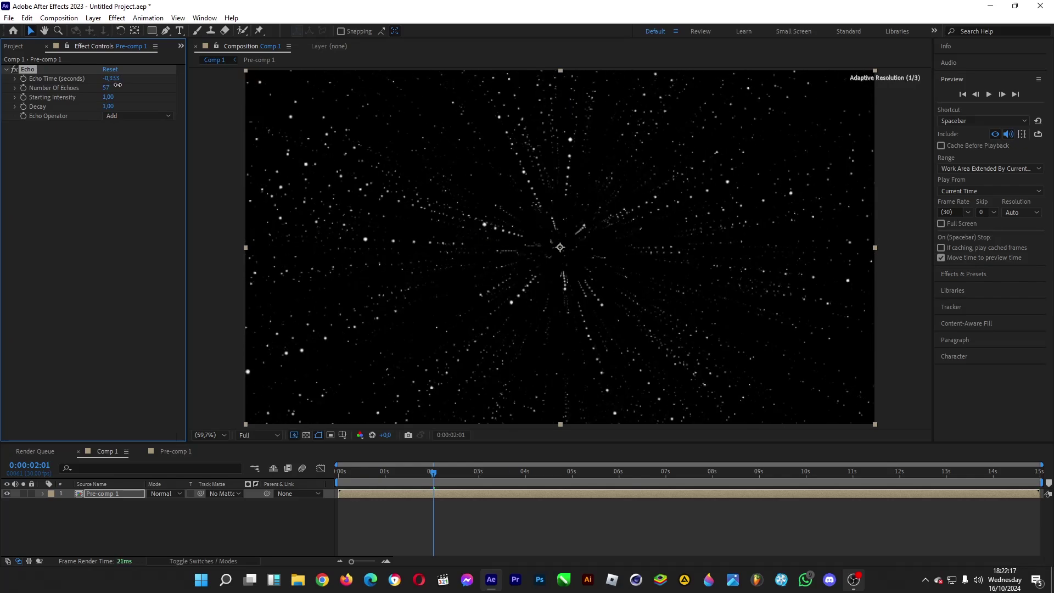
left_click_drag(115, 79, 110, 78)
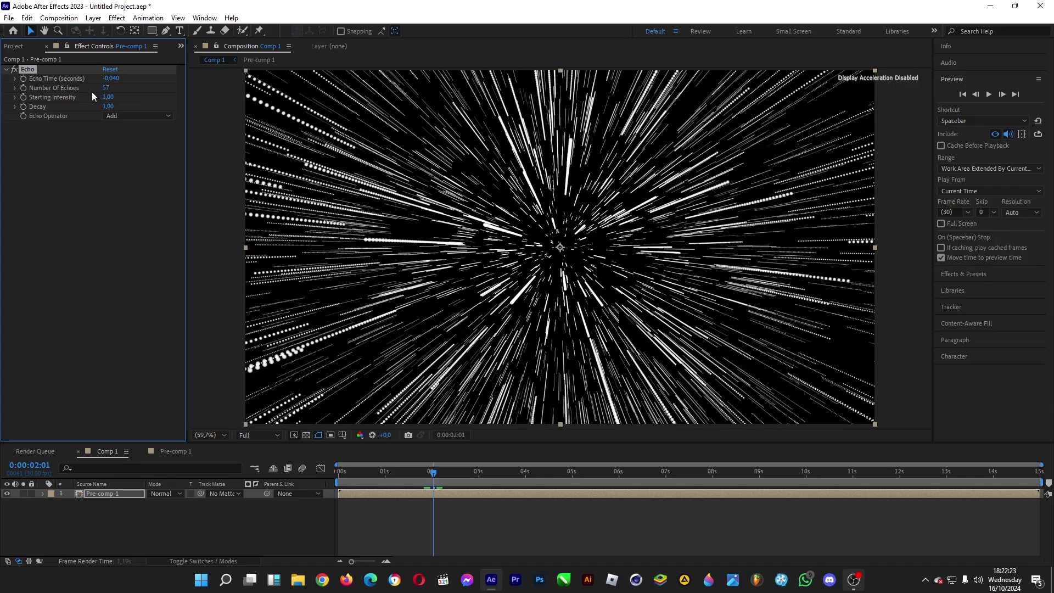
left_click(111, 78)
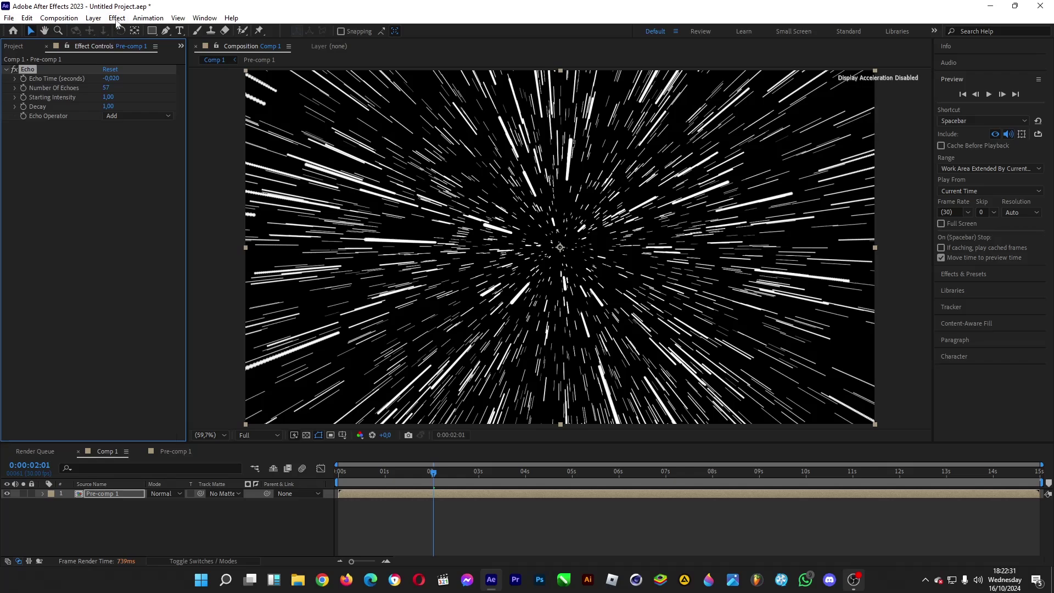
- Apply a Glow effect to the pre-composed layer with Glow Threshold 31,8 %, Glow Radius 28,0 and Glow Intensity 3,2
left_click(117, 19)
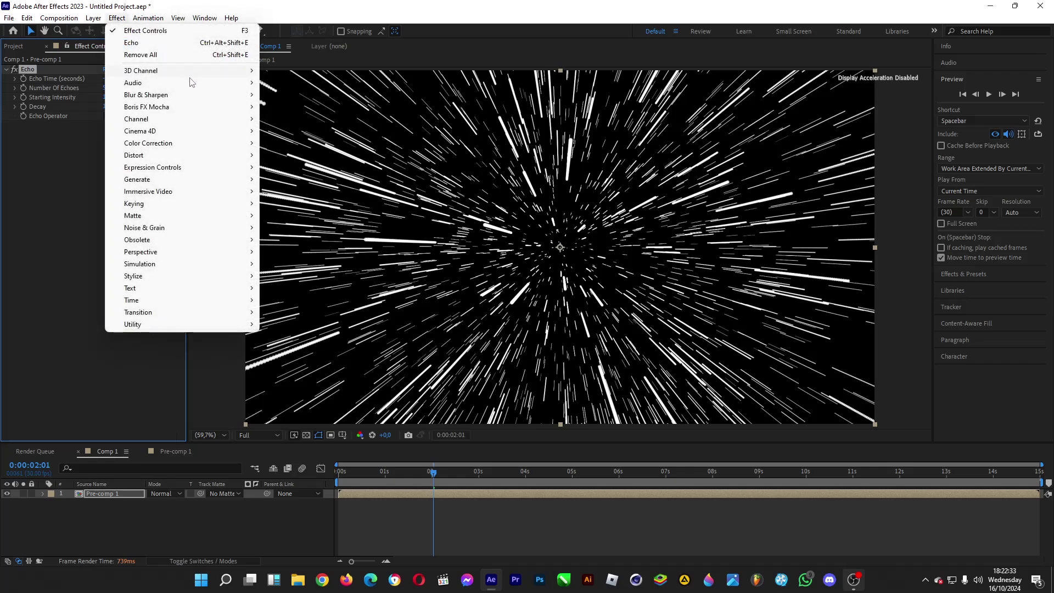
mouse_move(242, 145)
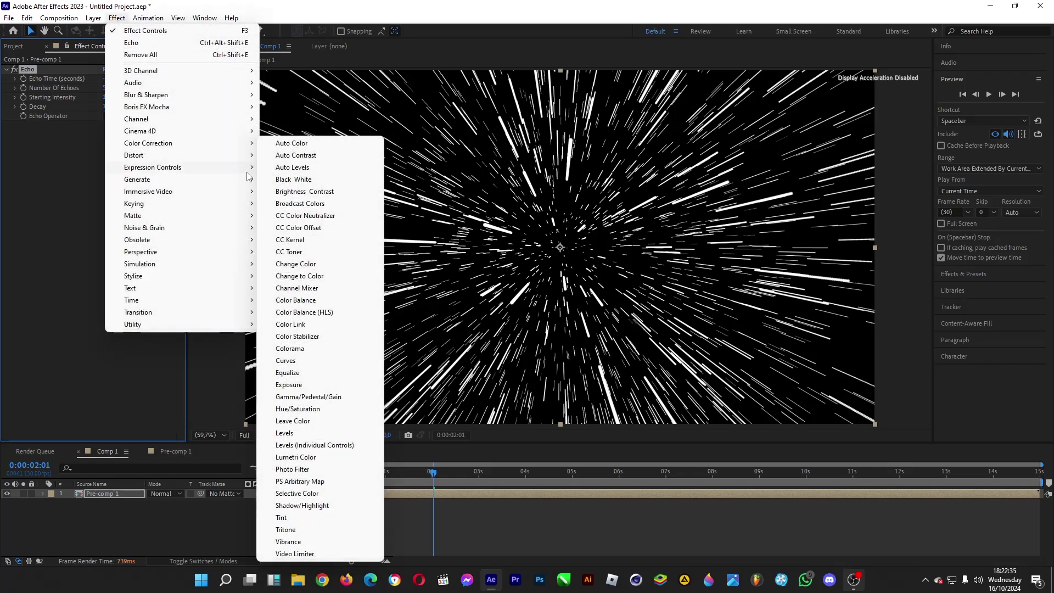
mouse_move(246, 279)
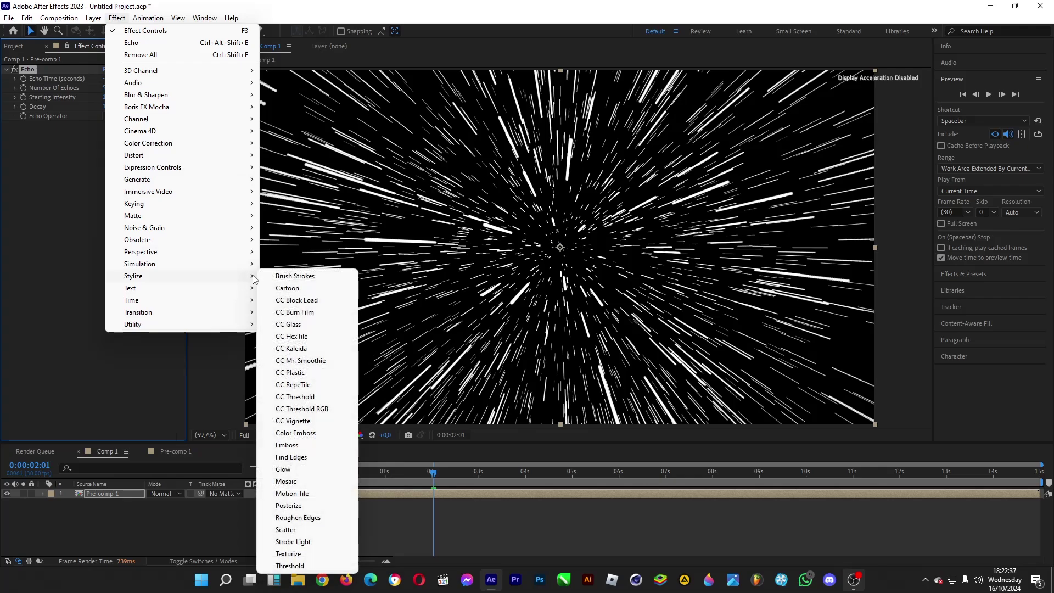
left_click(322, 473)
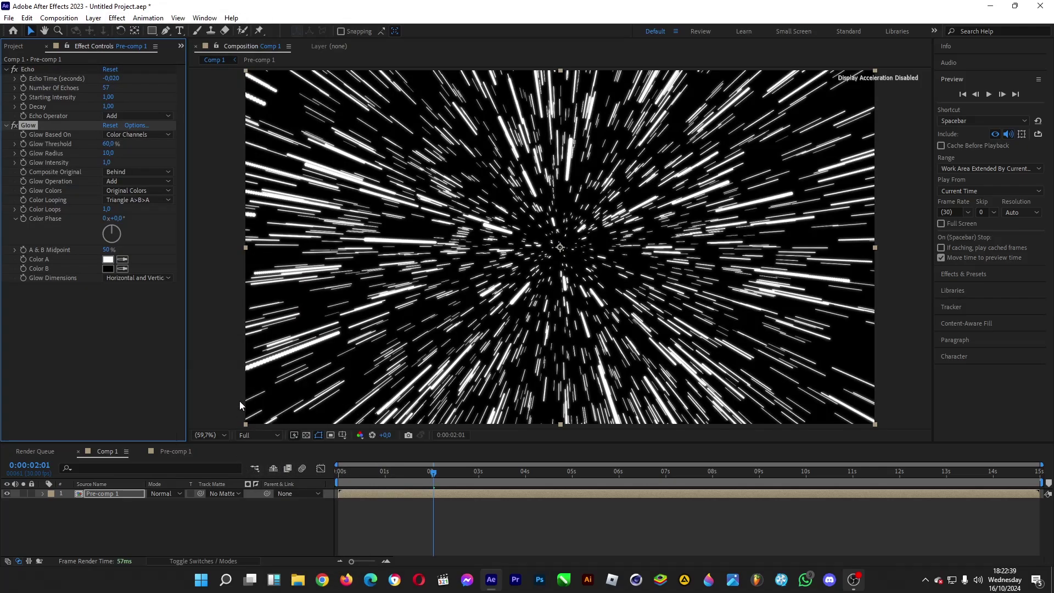
left_click_drag(104, 147, 111, 157)
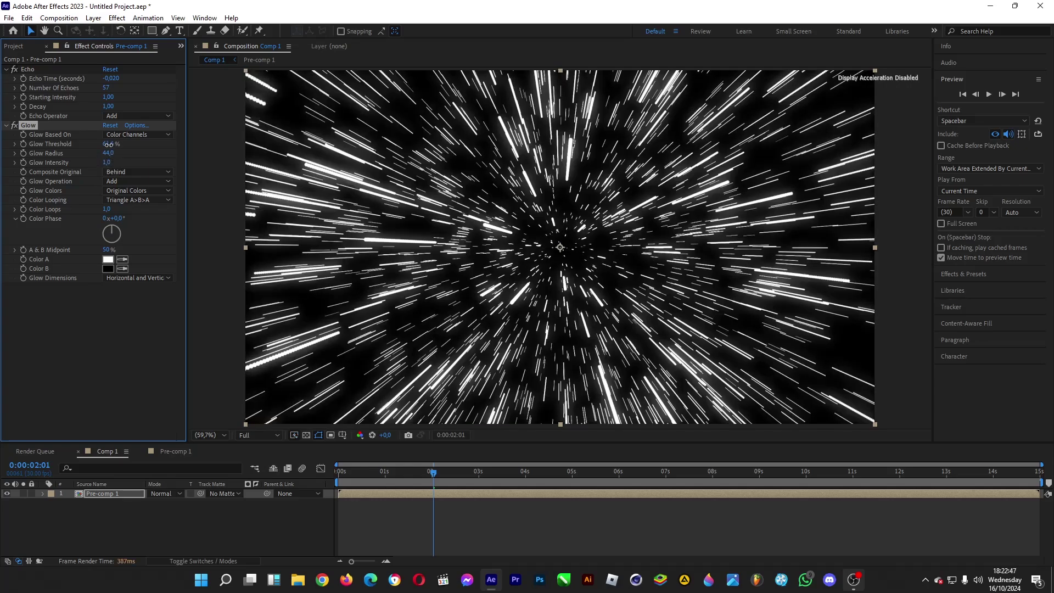
left_click_drag(108, 146, 79, 149)
mouse_move(109, 154)
left_mouse_down()
mouse_move(79, 159)
mouse_move(117, 155)
mouse_move(102, 146)
mouse_move(81, 154)
mouse_move(231, 167)
left_mouse_up()
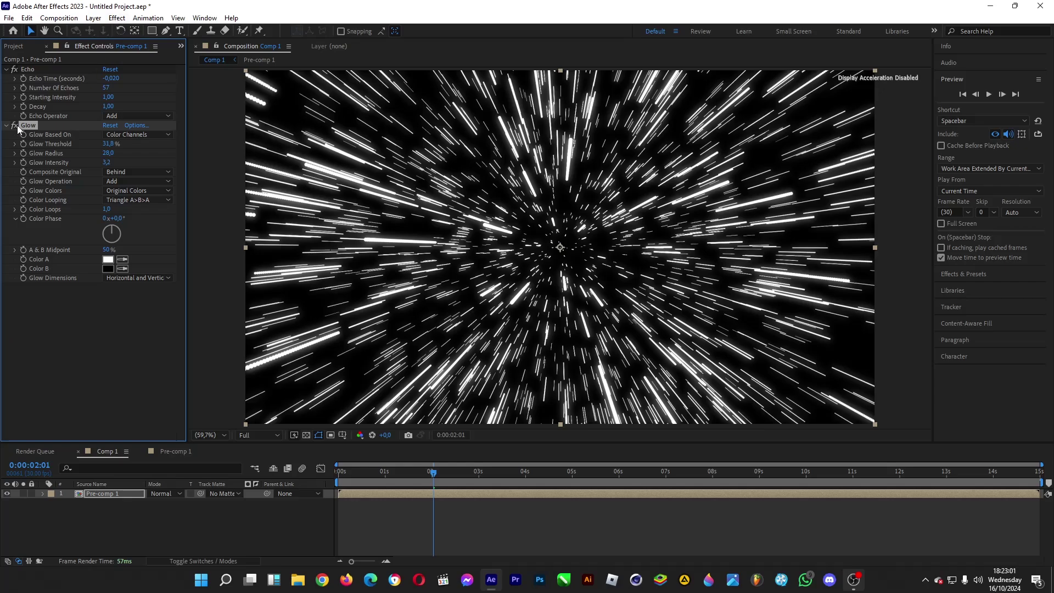
- Try adding a second Glow effect to the pre-composed layer
left_click(117, 18)
left_click(132, 44)
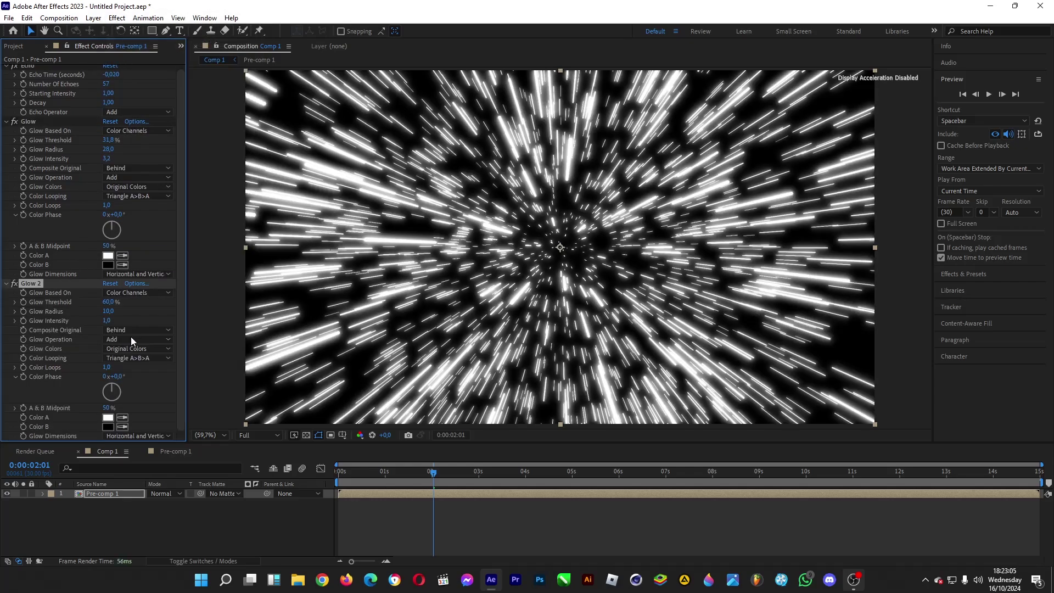
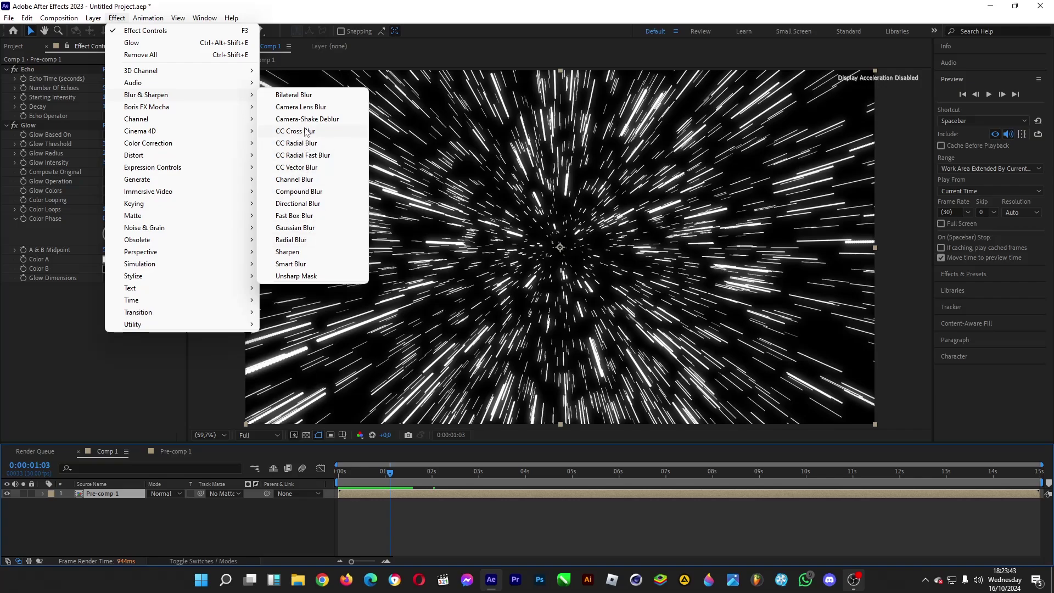
- Apply the Camera Lens Blur effect to the pre-composed layer and set its Blur Radius to 1,0
left_click(301, 109)
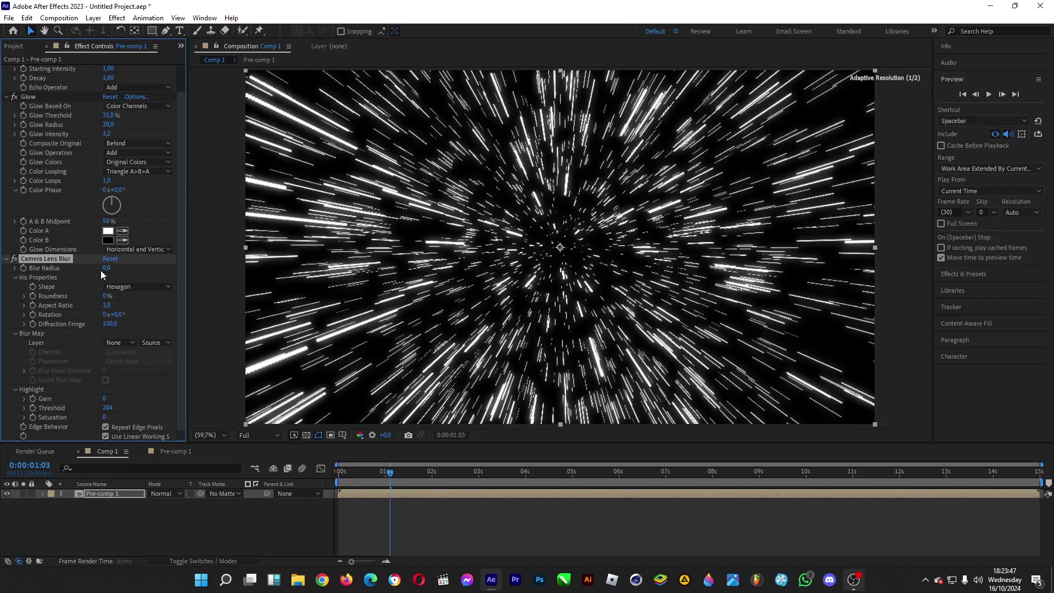
left_click(106, 268)
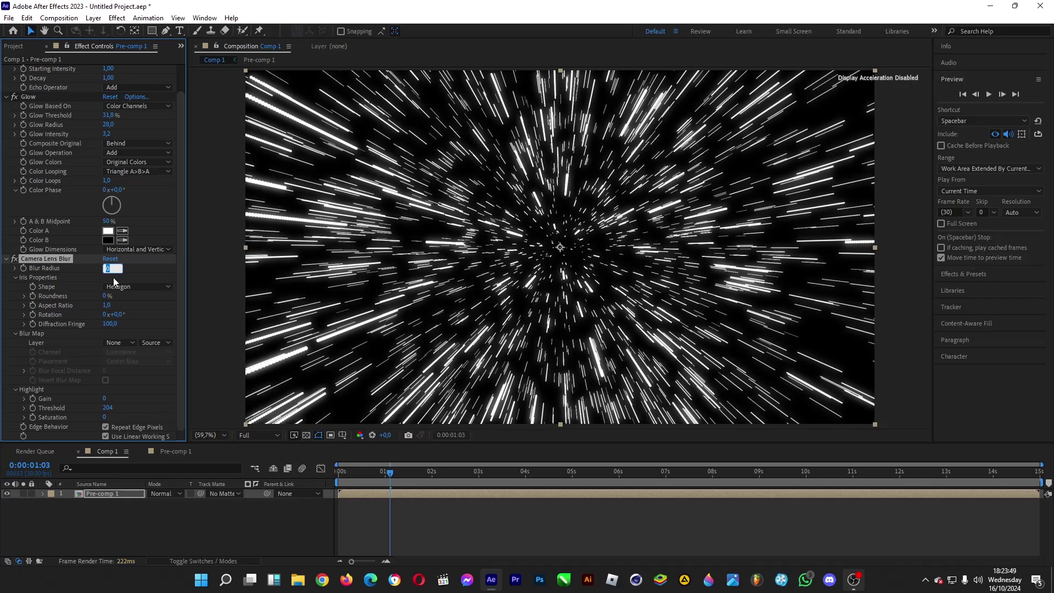
type("4")
key("Return")
left_click(106, 268)
type("3")
key("Return")
left_click(106, 268)
type("1,")
key("Return")
- Move Camera Lens Blur above Glow in the effect order and set its Blur Radius to 2,0
left_click(49, 255)
left_click_drag(50, 259, 55, 91)
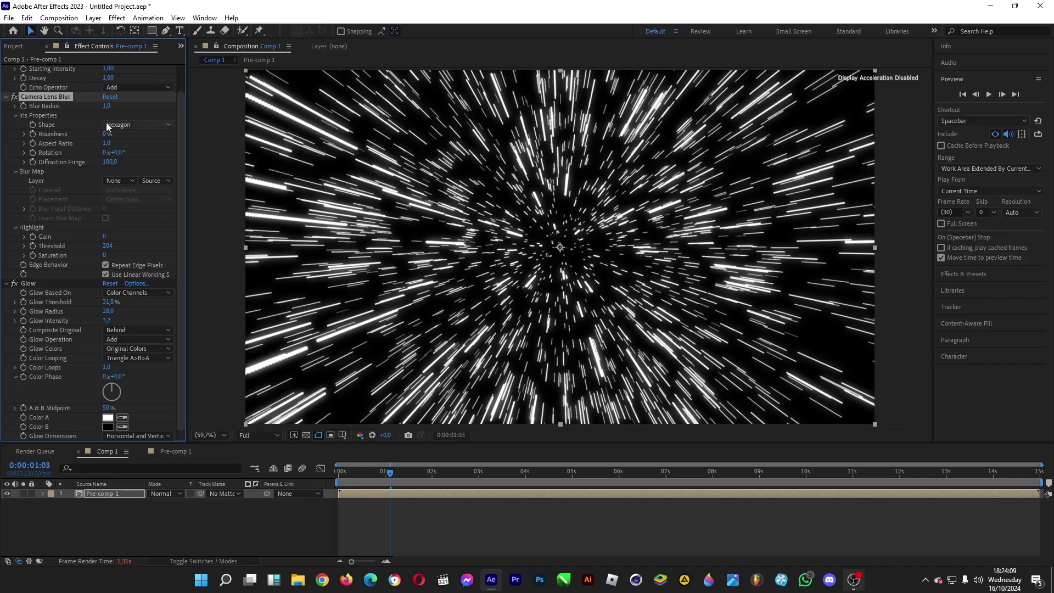
left_click_drag(106, 106, 107, 109)
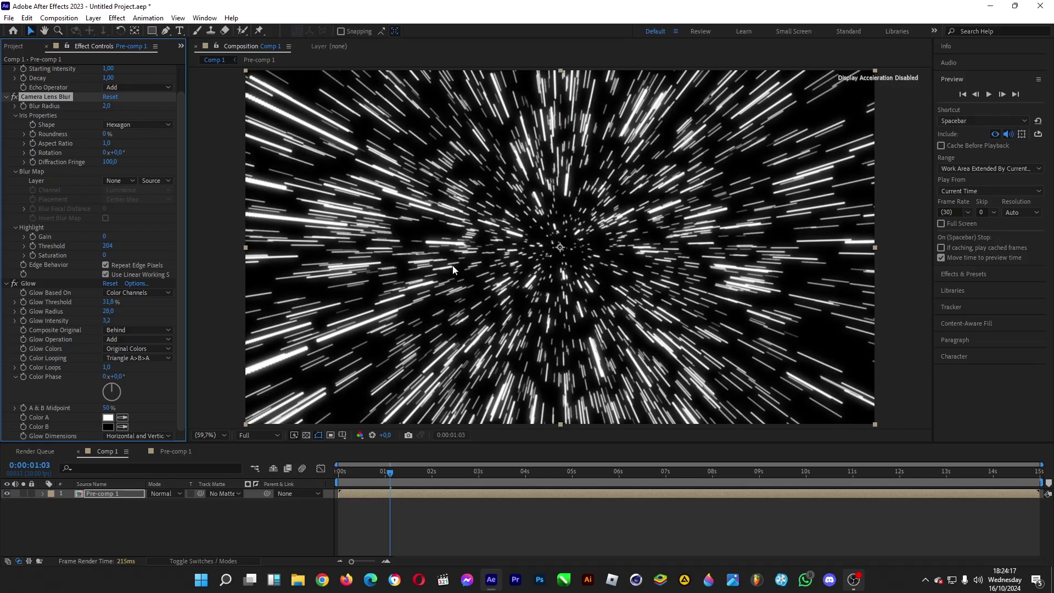
- Change the Echo effect's Echo Time to -0,019 seconds
scroll(148, 224, "up", 1)
scroll(148, 224, "up", 1)
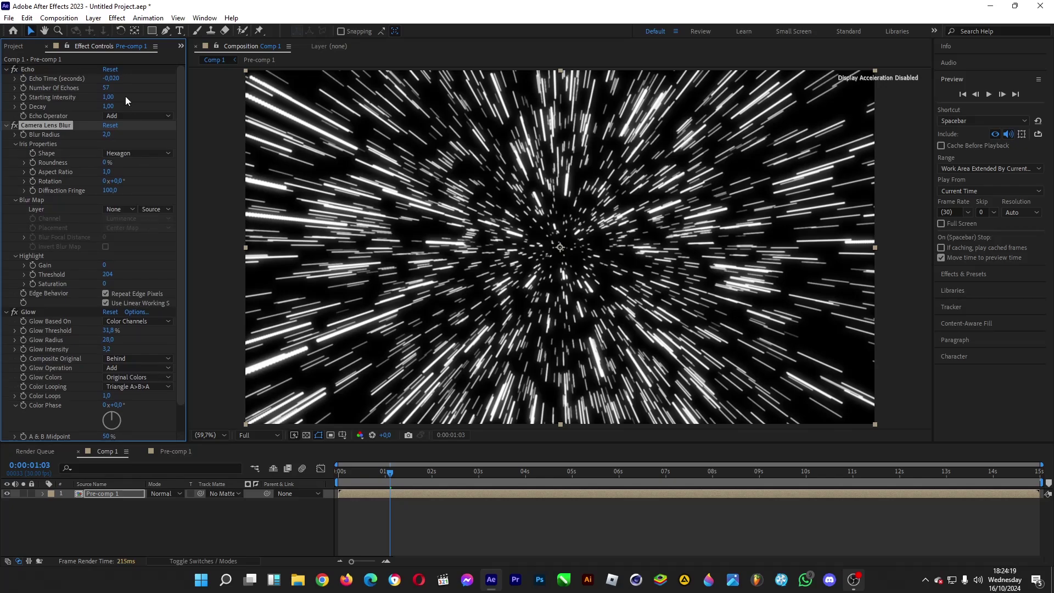
left_click(111, 79)
type("-0,02")
type("019")
key("Return")
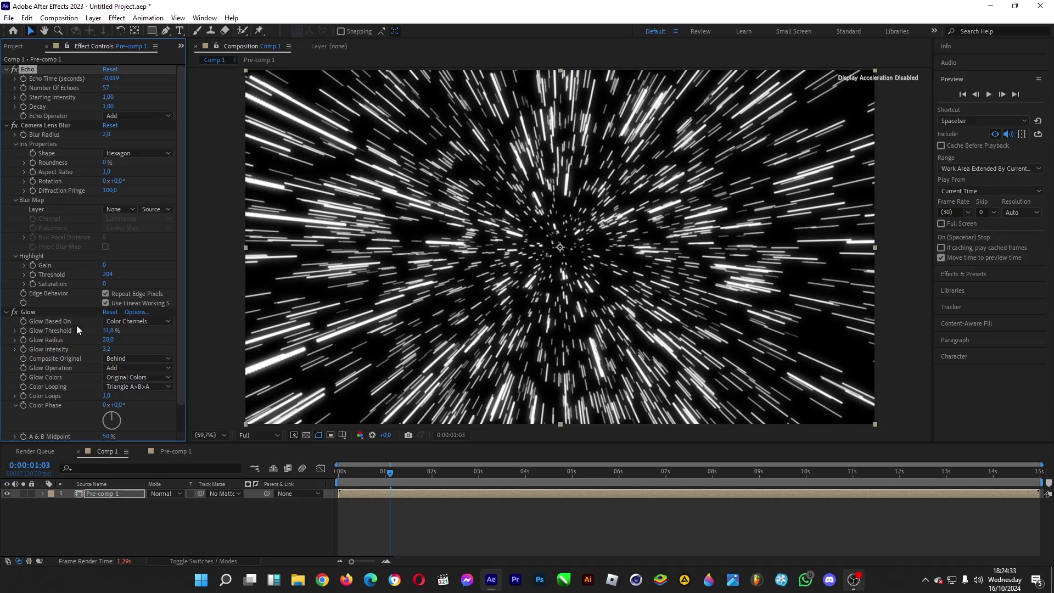
- Reduce the Camera Lens Blur's Blur Radius to 1,0 and deselect the layer
scroll(127, 351, "down", 1)
scroll(146, 377, "up", 1)
scroll(146, 377, "down", 1)
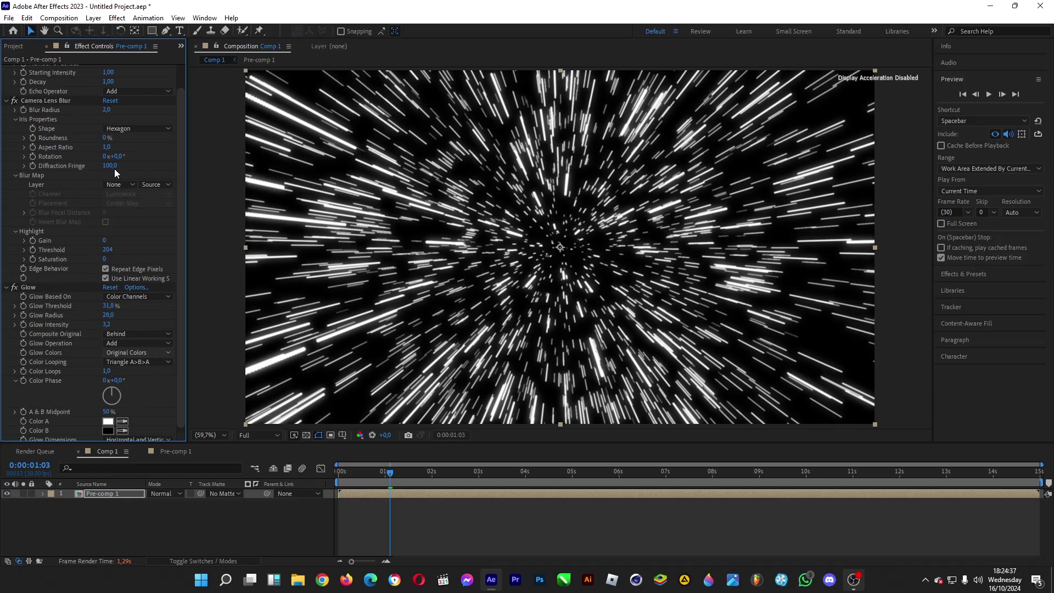
left_click_drag(105, 110, 108, 113)
left_click(108, 111)
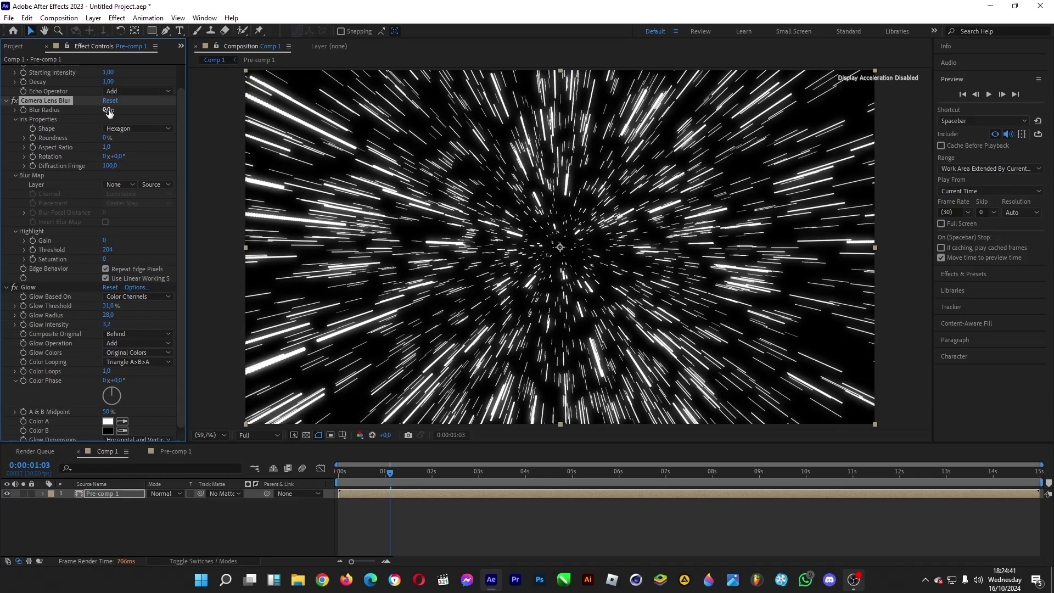
type("1")
key("Return")
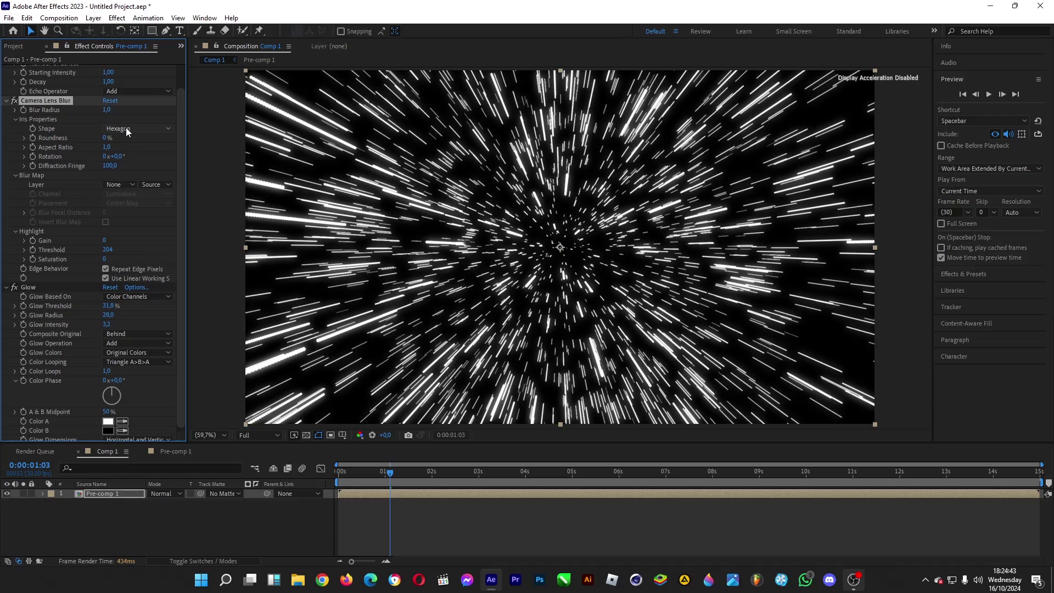
left_click(297, 525)
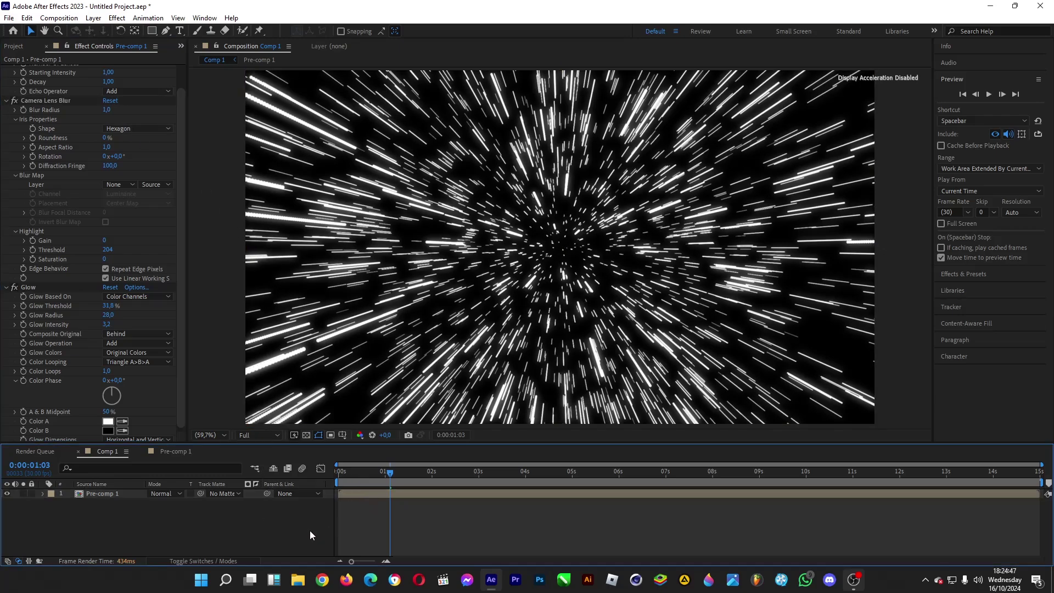